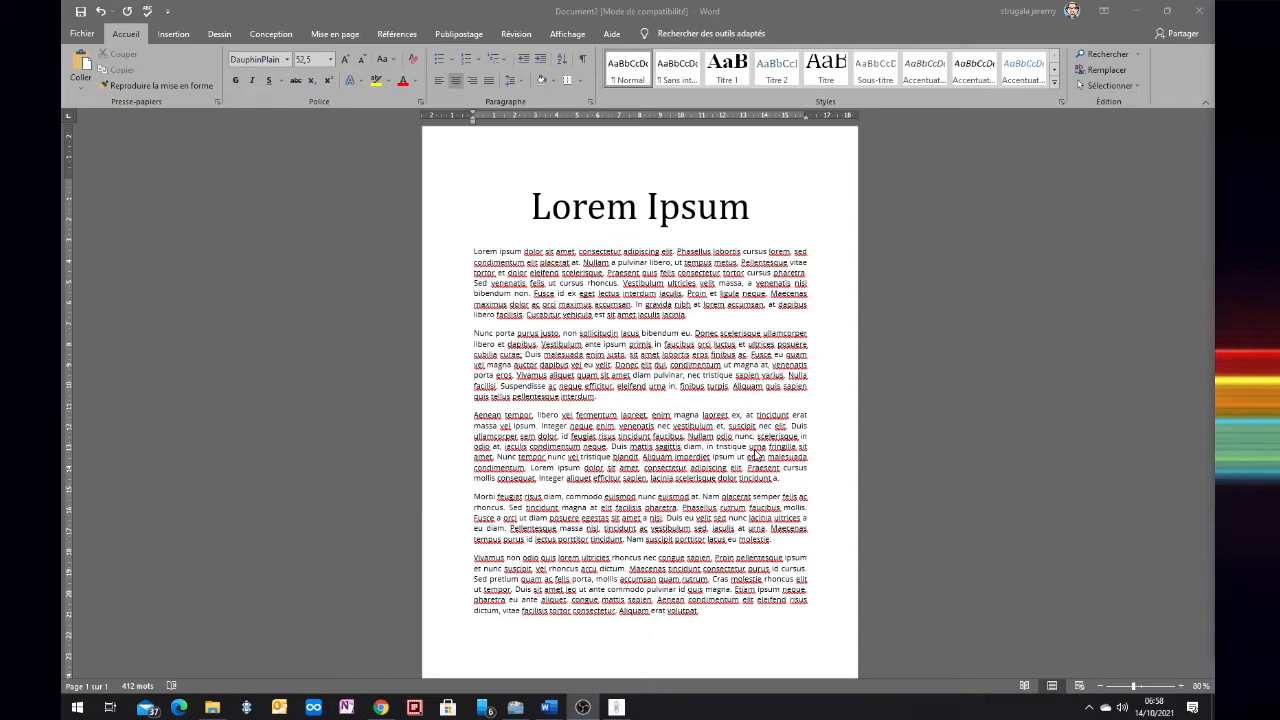
Show the paragraph marks and other hidden formatting symbols in the Lorem Ipsum document.
left_click(239, 19)
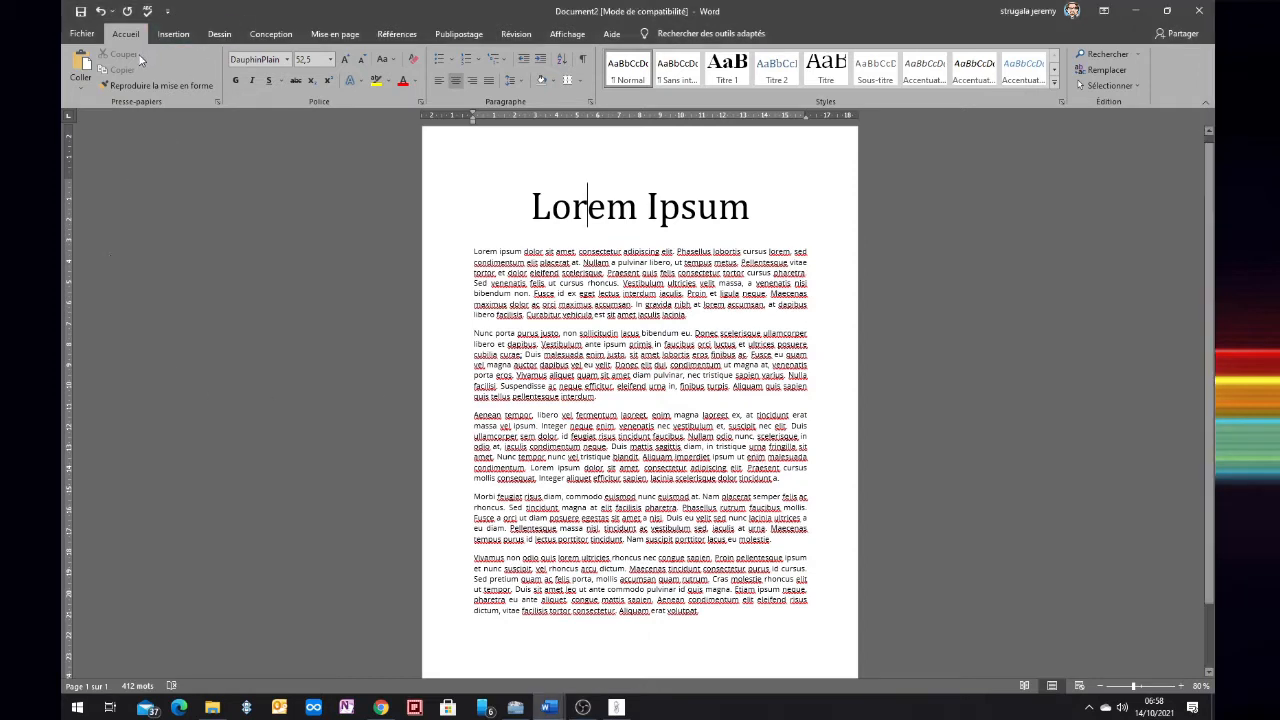
left_click(584, 62)
left_click(584, 62)
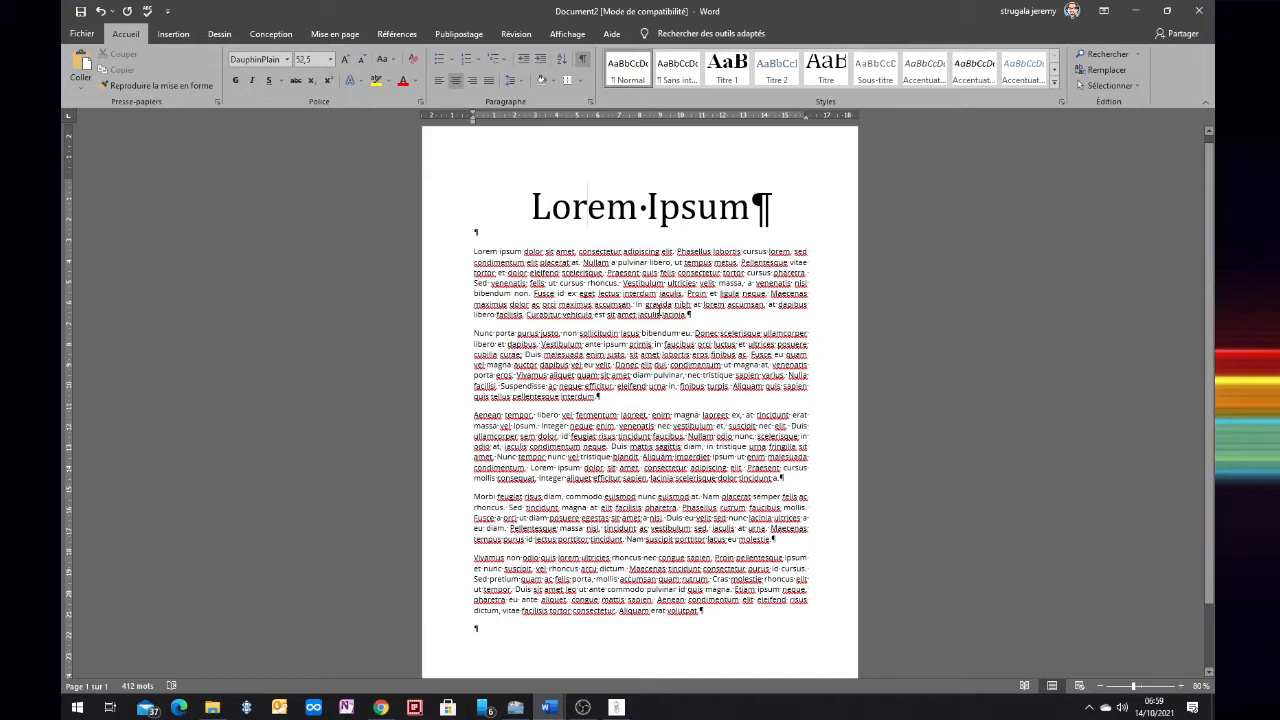
left_click(619, 400)
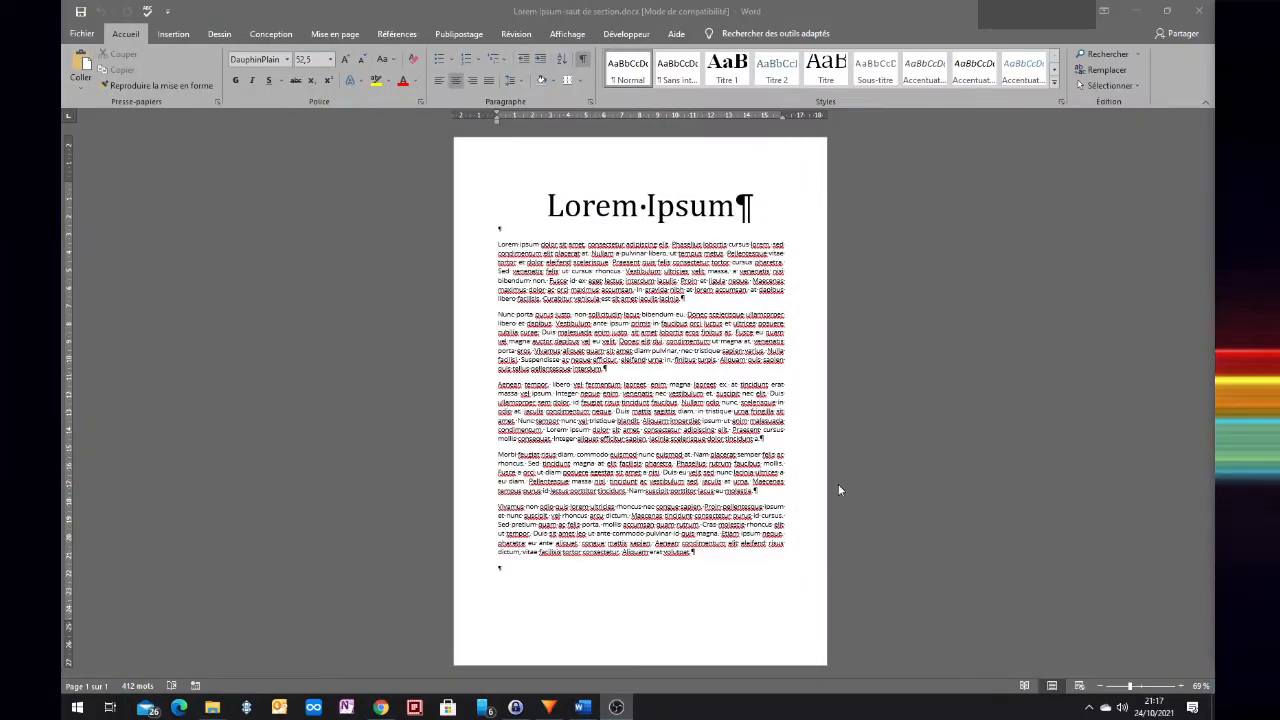
Open the list of page and section breaks and review the available section break types.
left_click(514, 234)
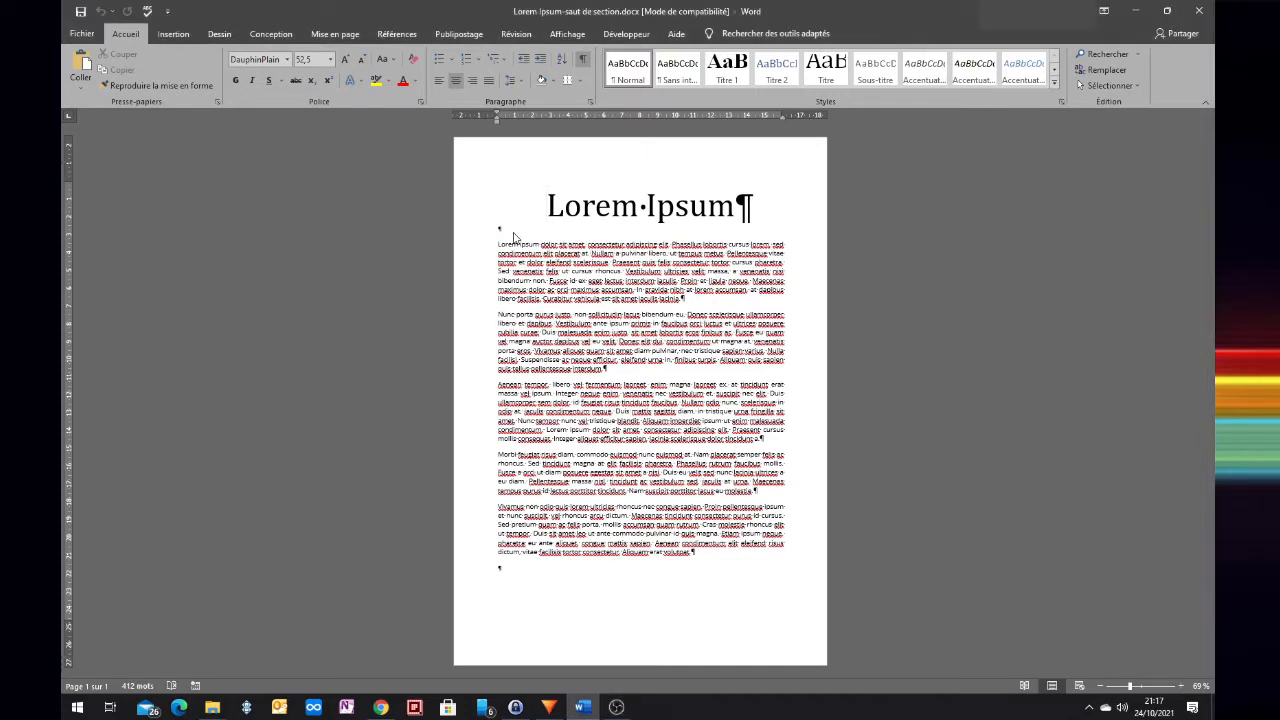
left_click(190, 40)
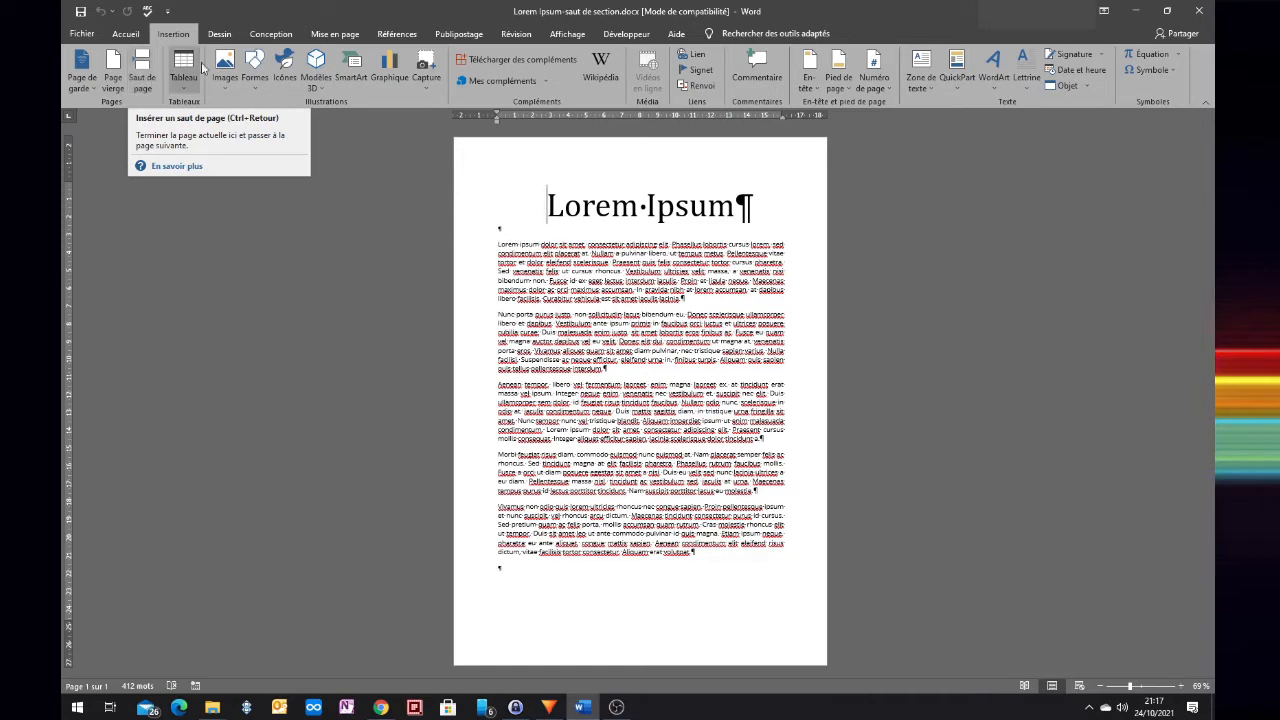
left_click(333, 33)
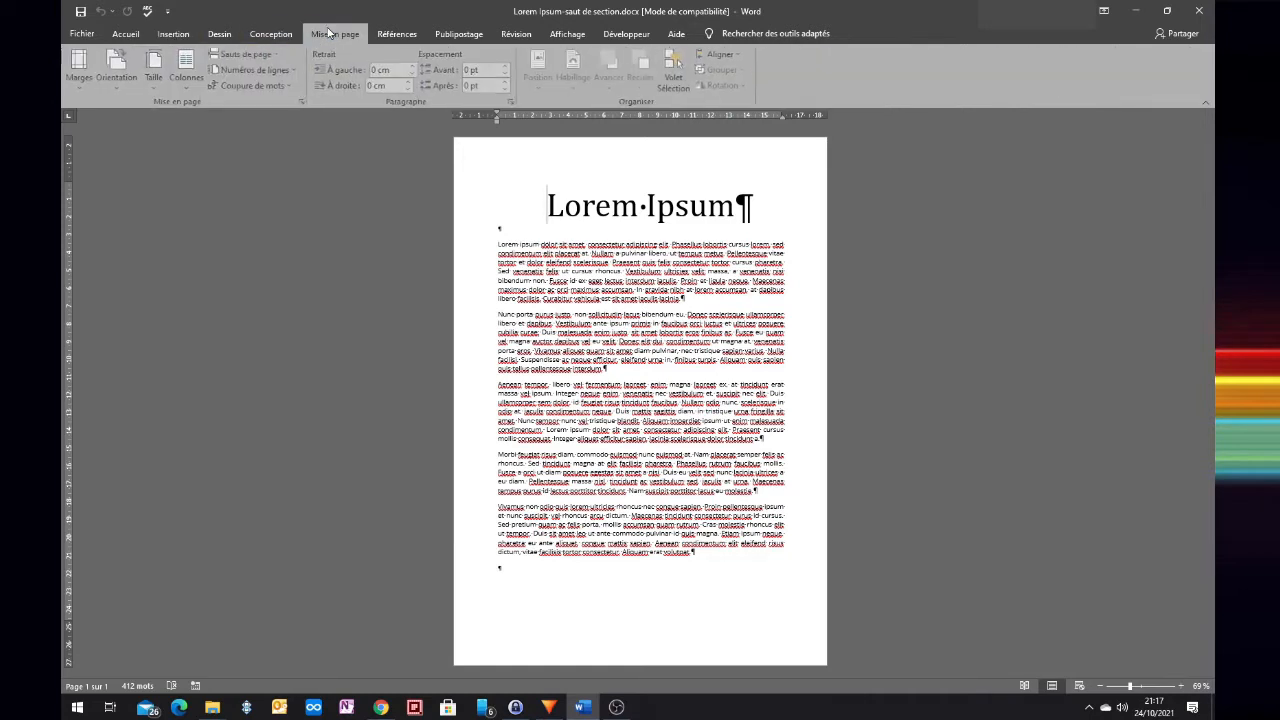
left_click(263, 62)
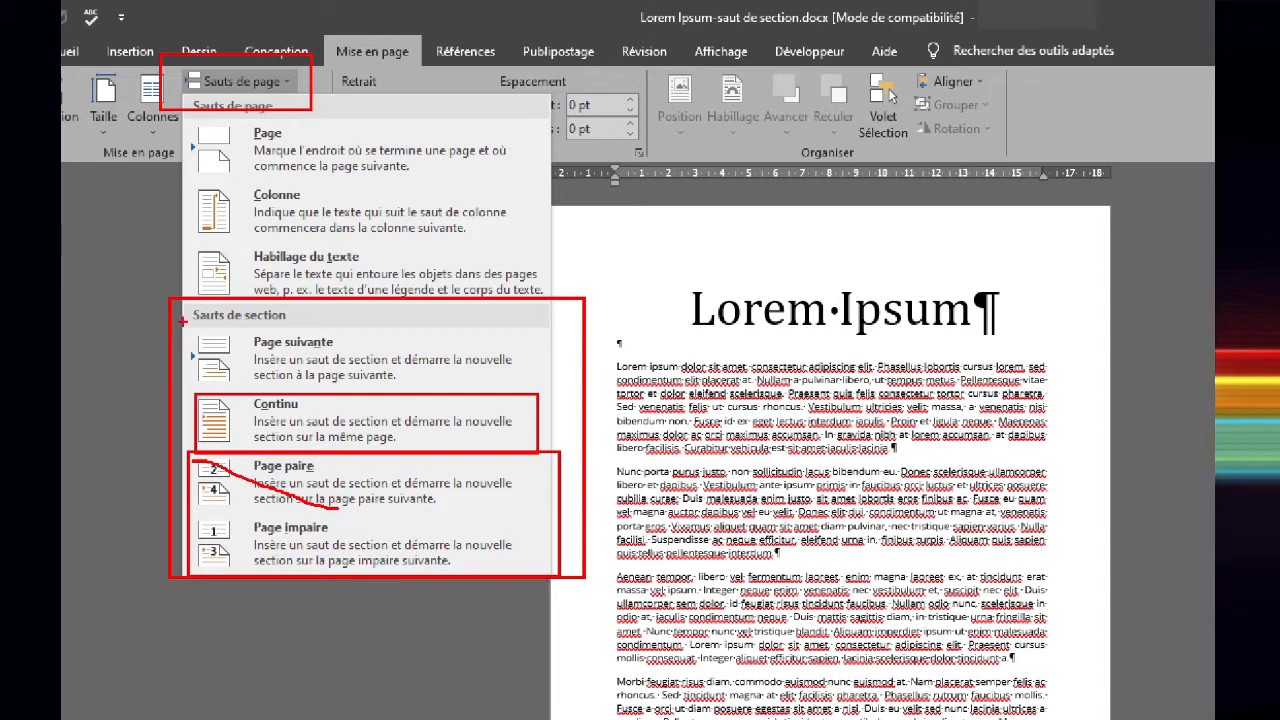
mouse_move(184, 320)
left_mouse_down()
mouse_move(388, 380)
mouse_move(542, 392)
left_mouse_up()
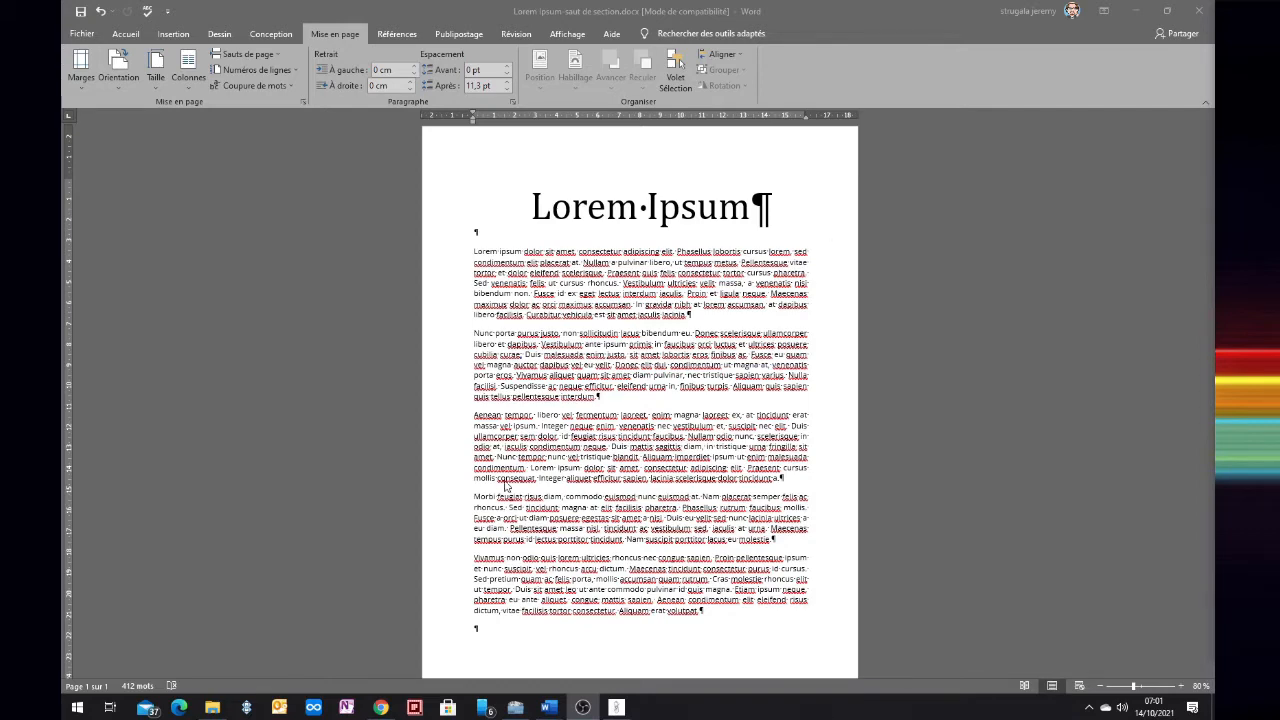
Delete the last three body paragraphs, from "Aenean tempor" through "Aliquam erat volutpat".
scroll(508, 487, "down", 2)
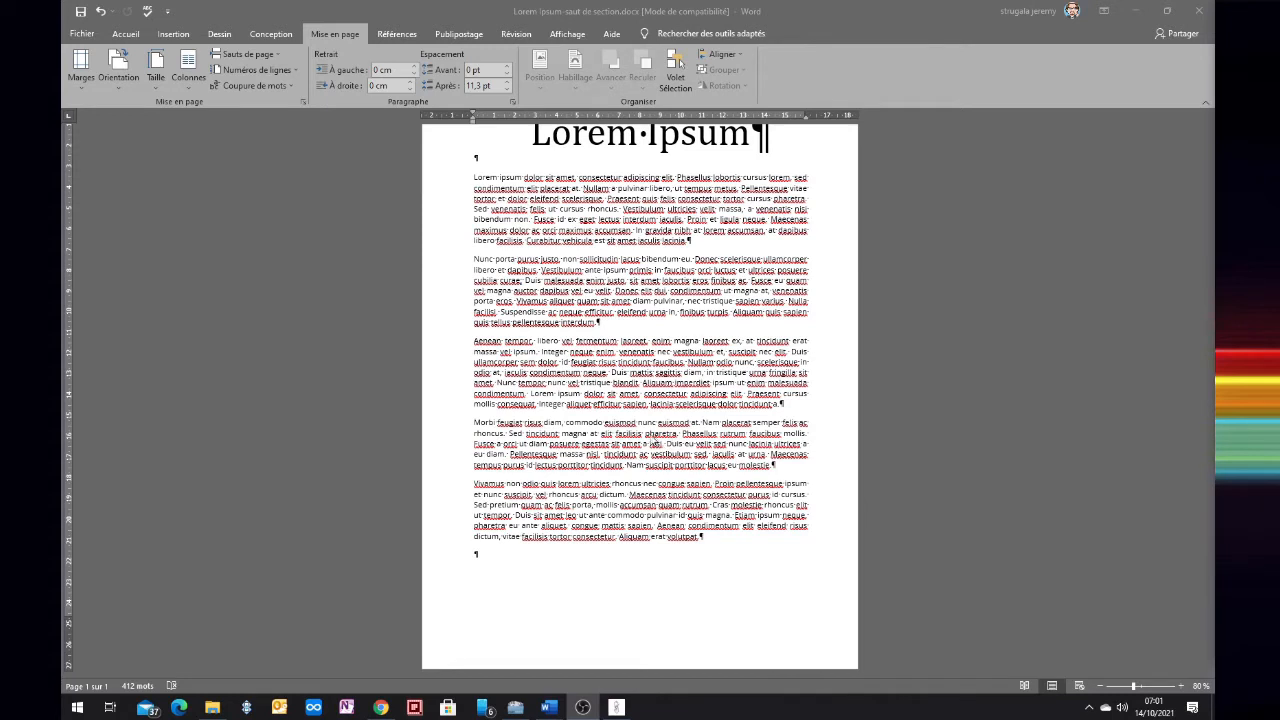
left_click(487, 340)
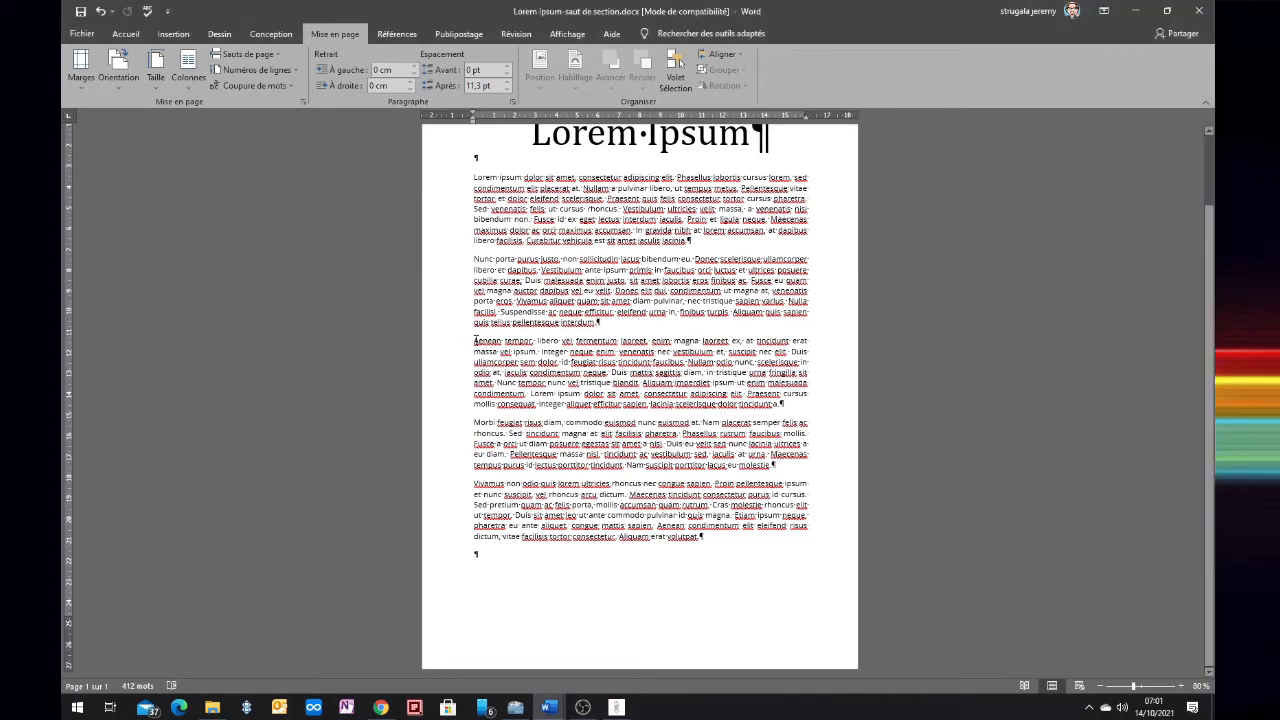
left_click_drag(487, 340, 719, 544)
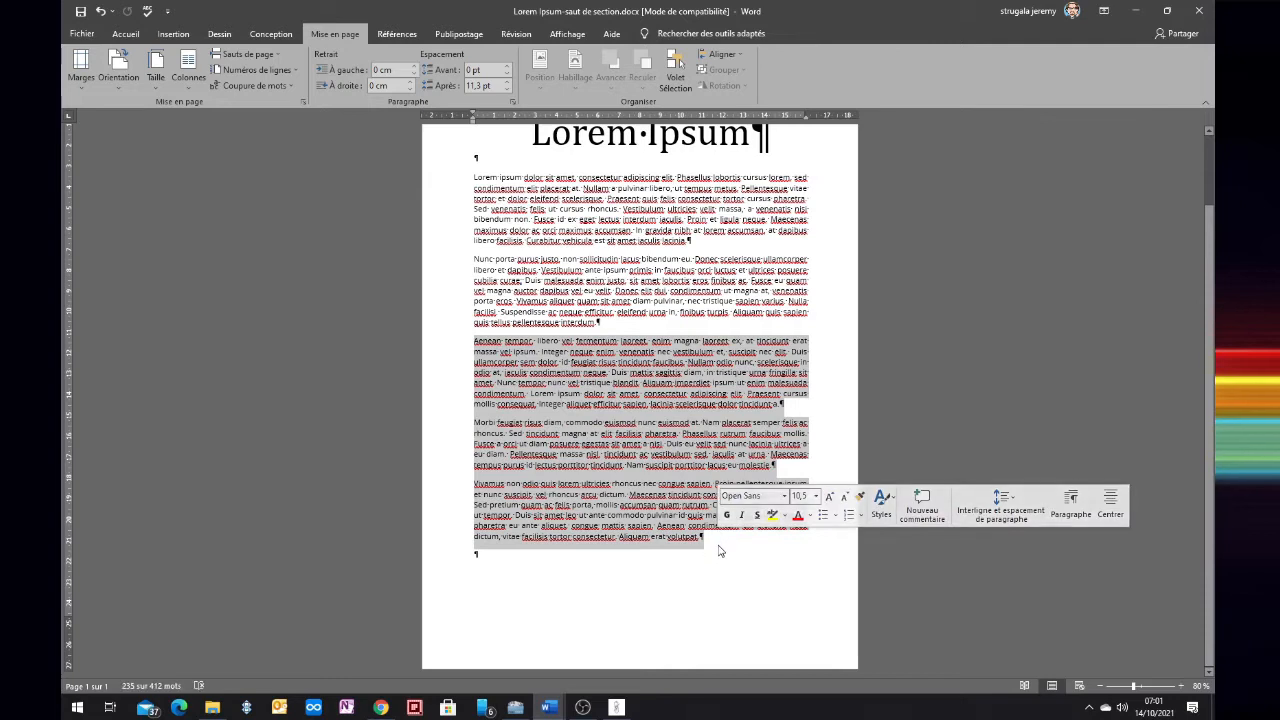
key("Delete")
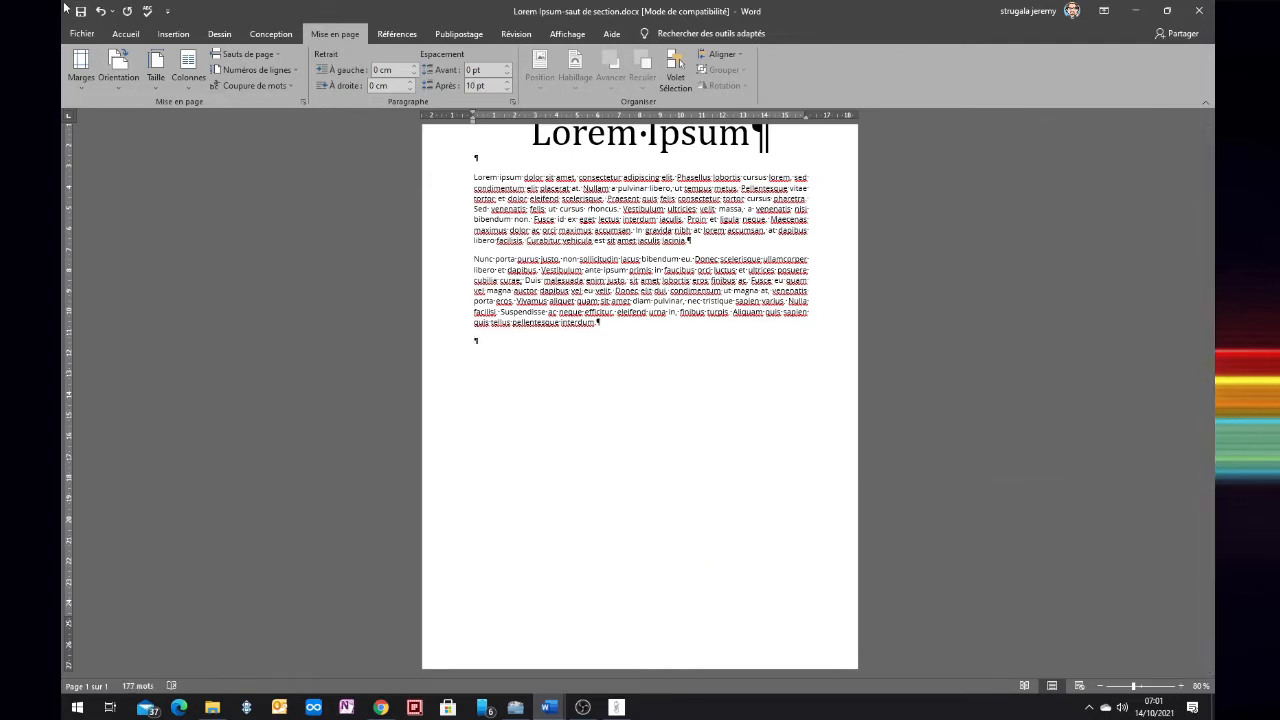
Insert a continuous section break after the second body paragraph and set the new section to two columns.
left_click(250, 54)
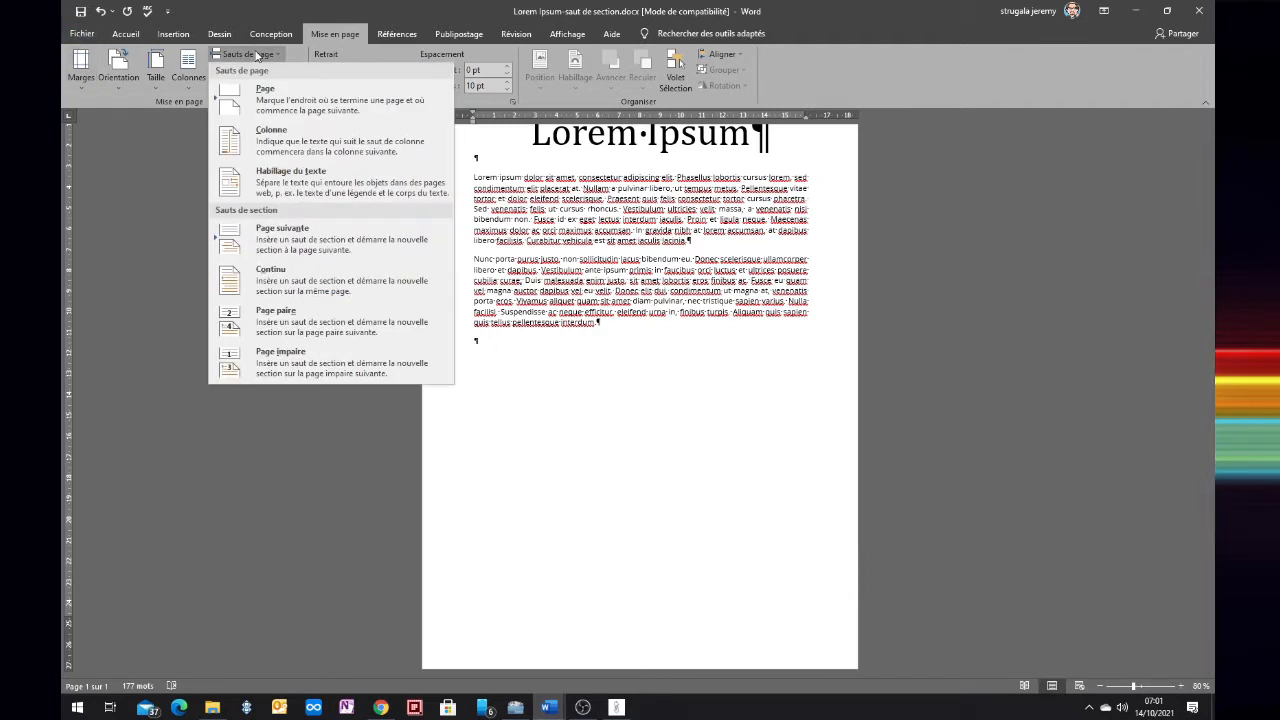
left_click(334, 287)
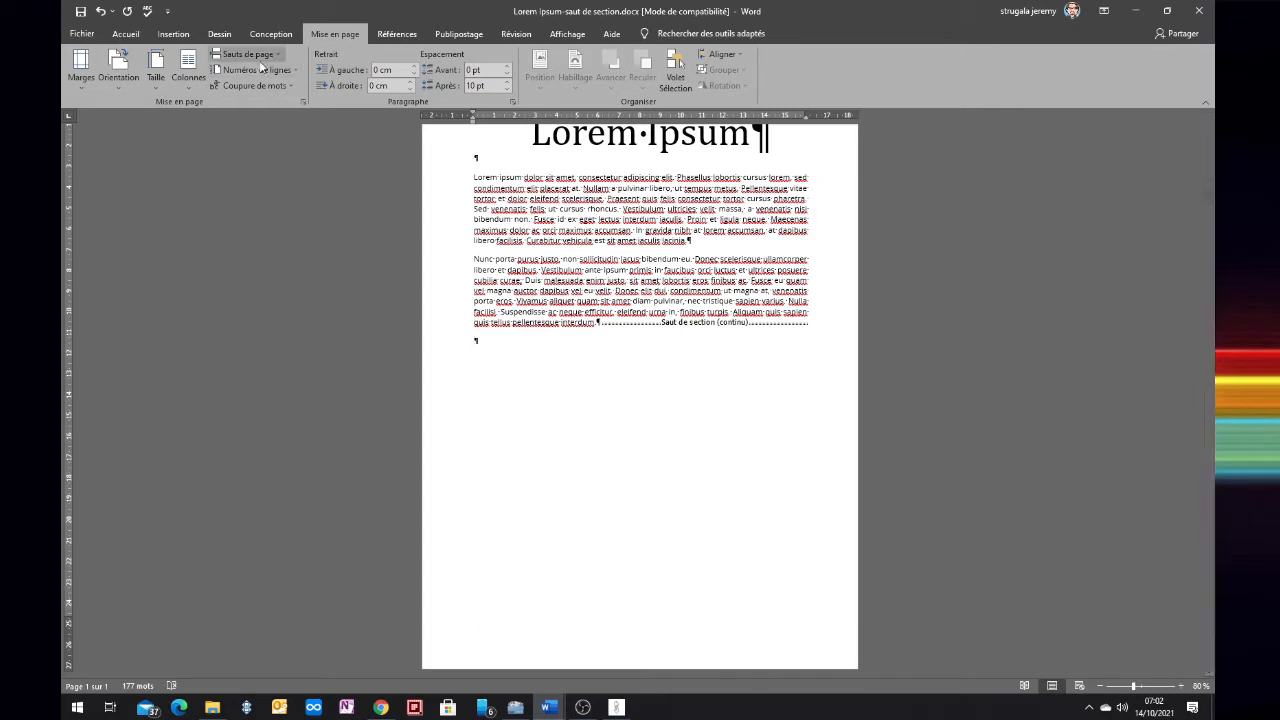
left_click(188, 70)
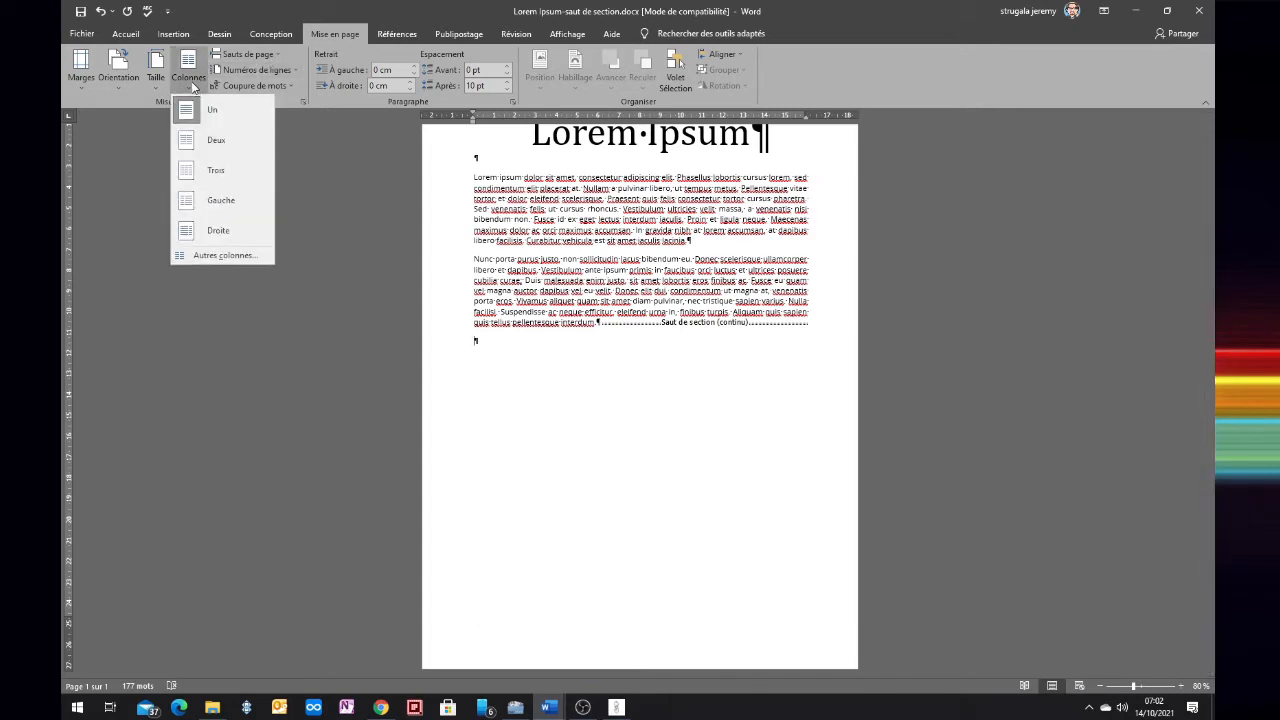
left_click(214, 150)
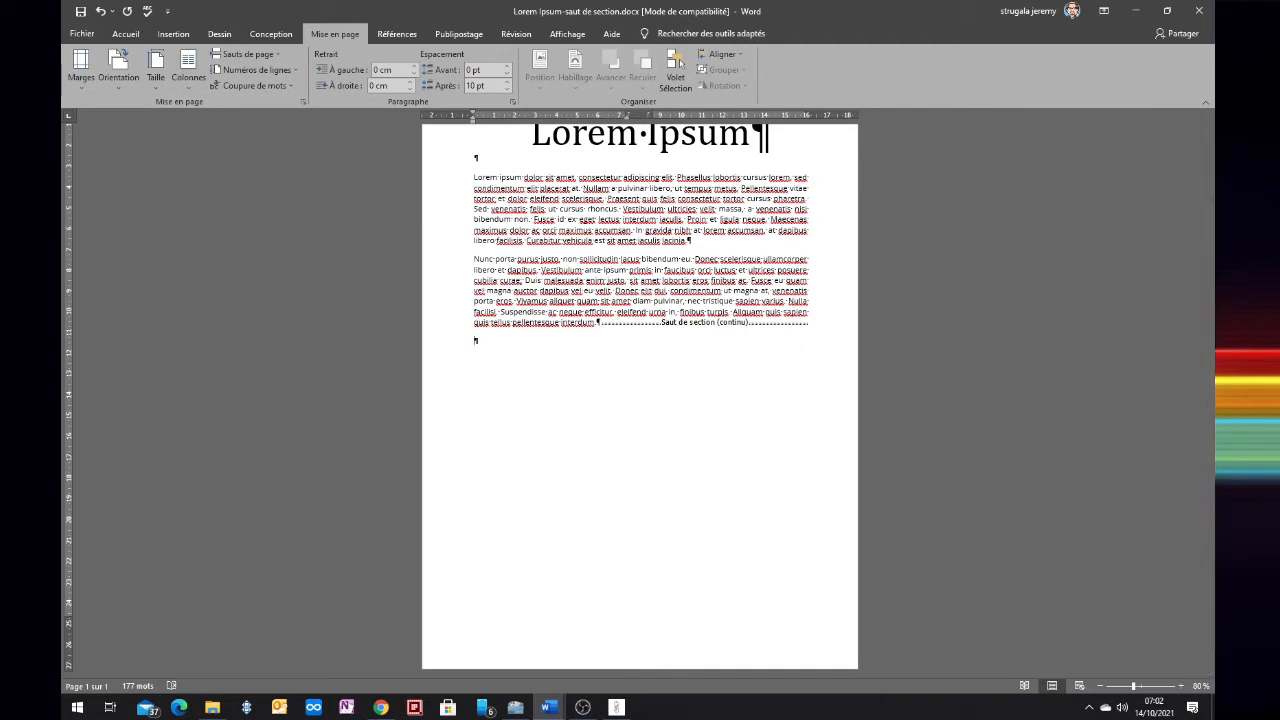
Paste the Lorem Ipsum paragraphs starting with "Nunc porta purus justo" into the empty two-column section.
key("alt+Tab")
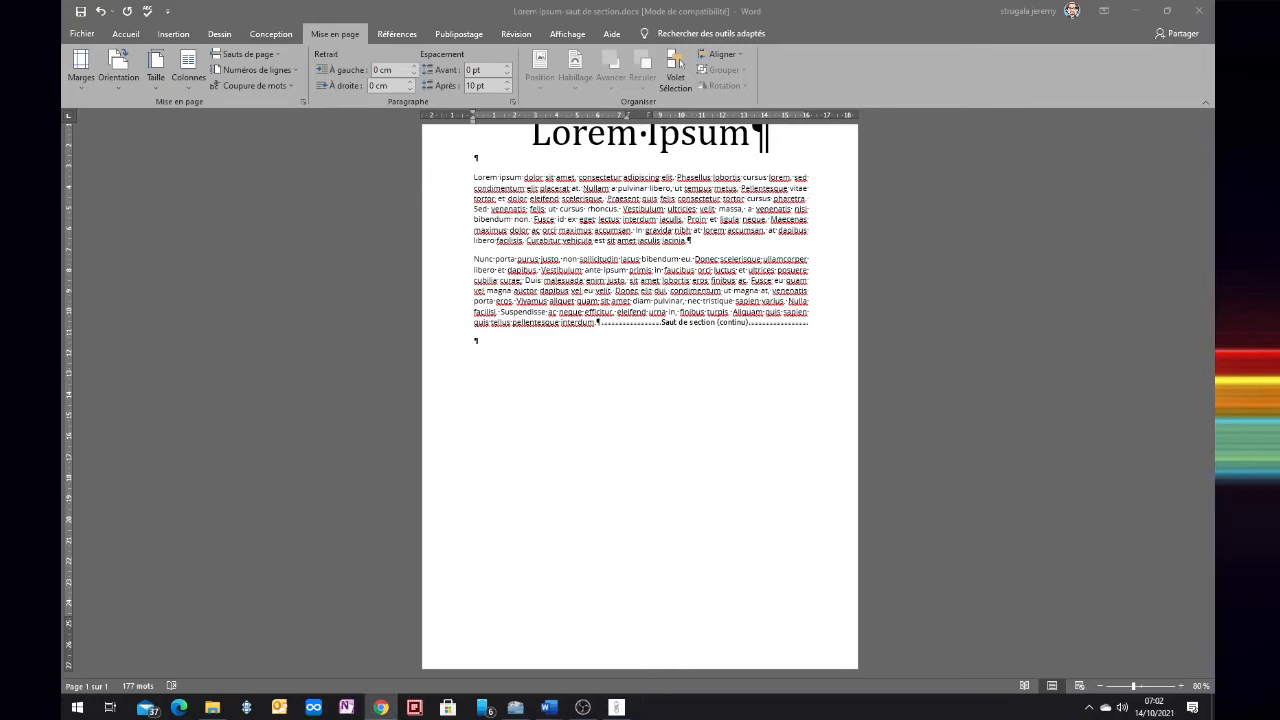
left_click(512, 350)
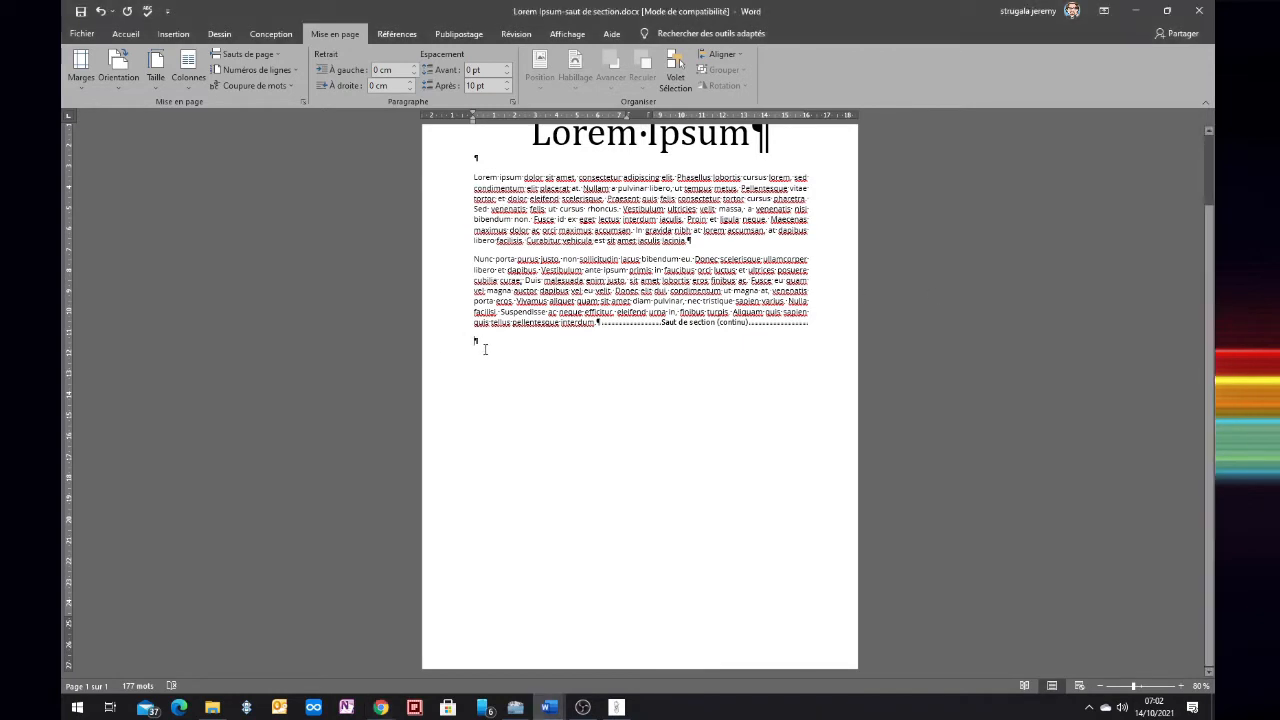
key("ctrl+v")
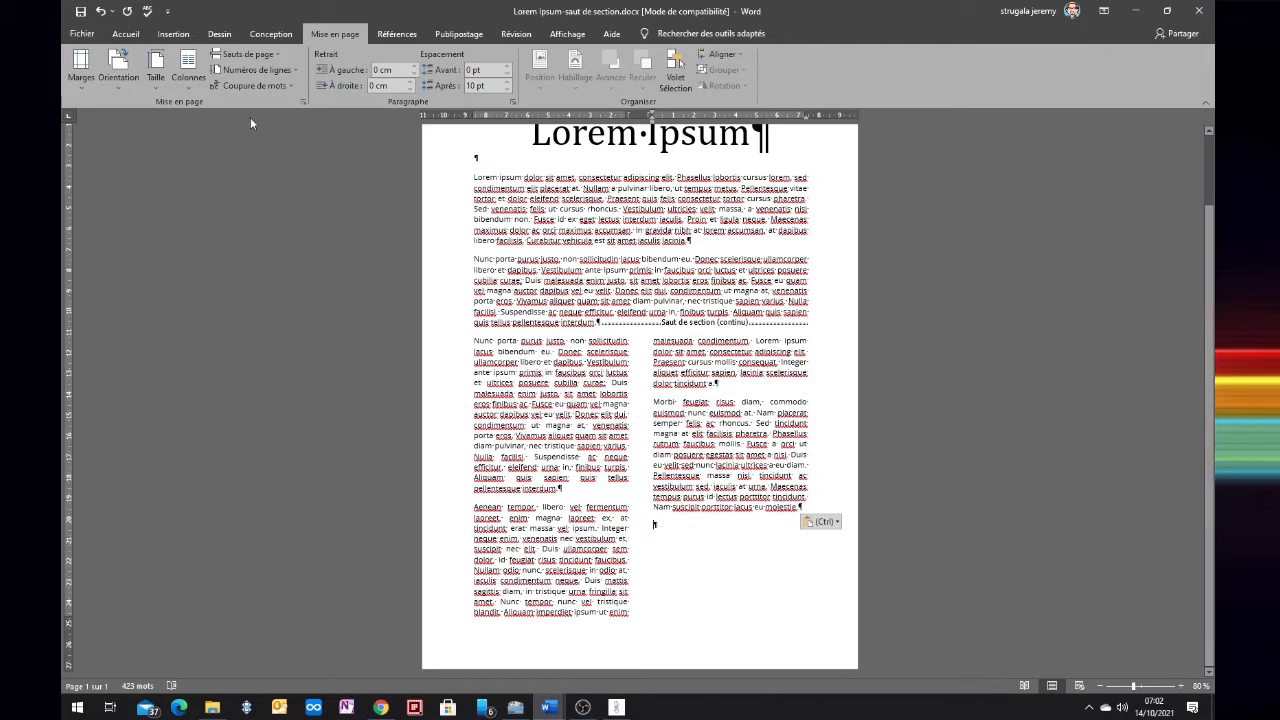
Insert a continuous section break after the two-column text and delete that text's closing words from "iaculis at urna" onward.
left_click(255, 56)
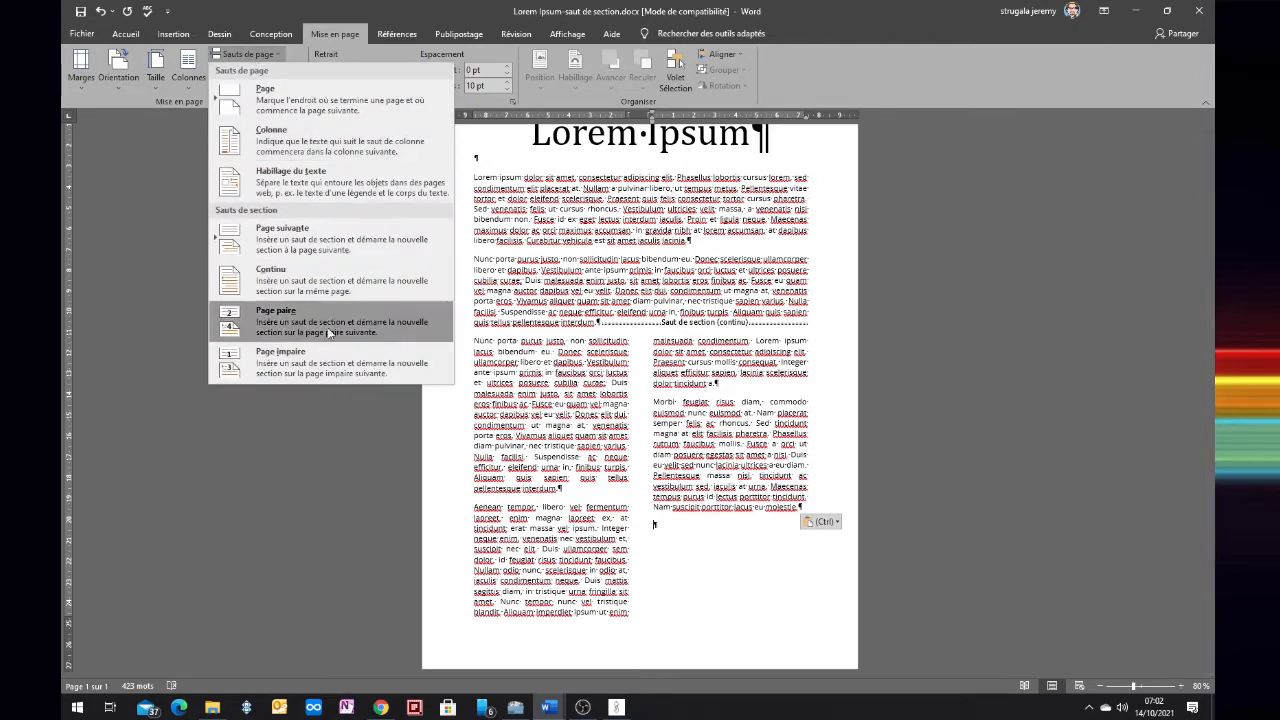
left_click(307, 283)
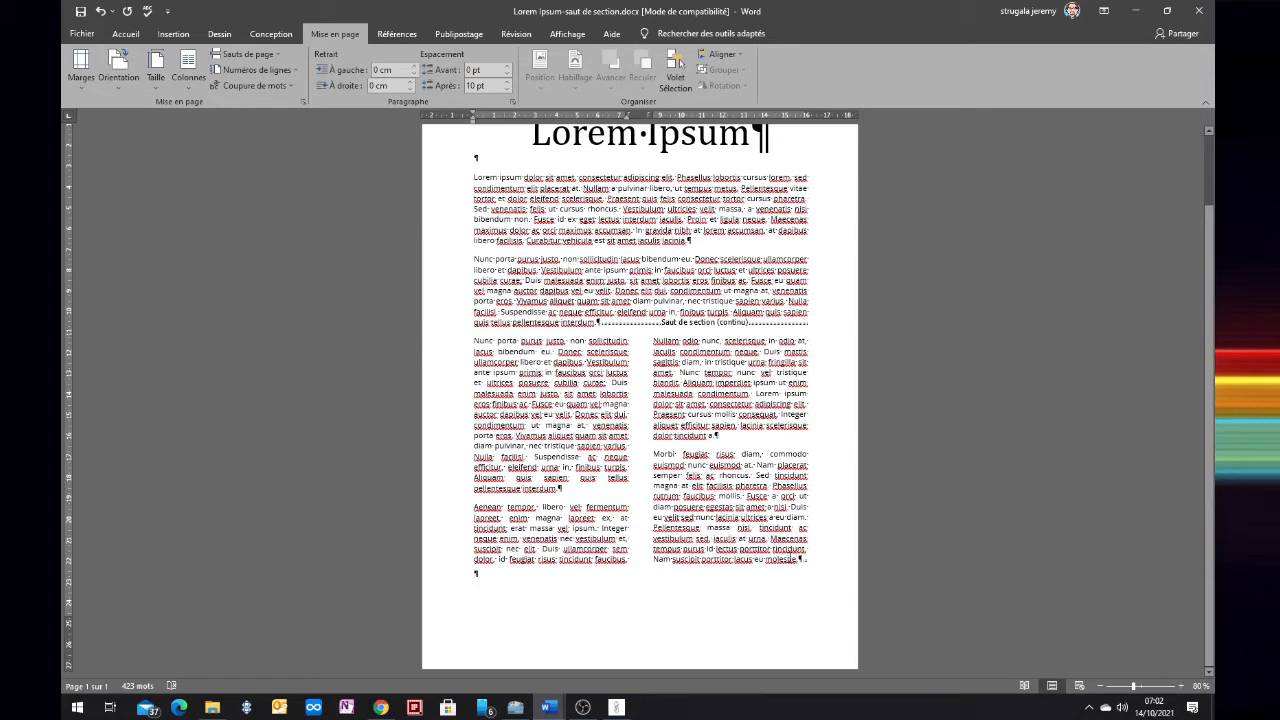
left_click_drag(799, 563, 712, 536)
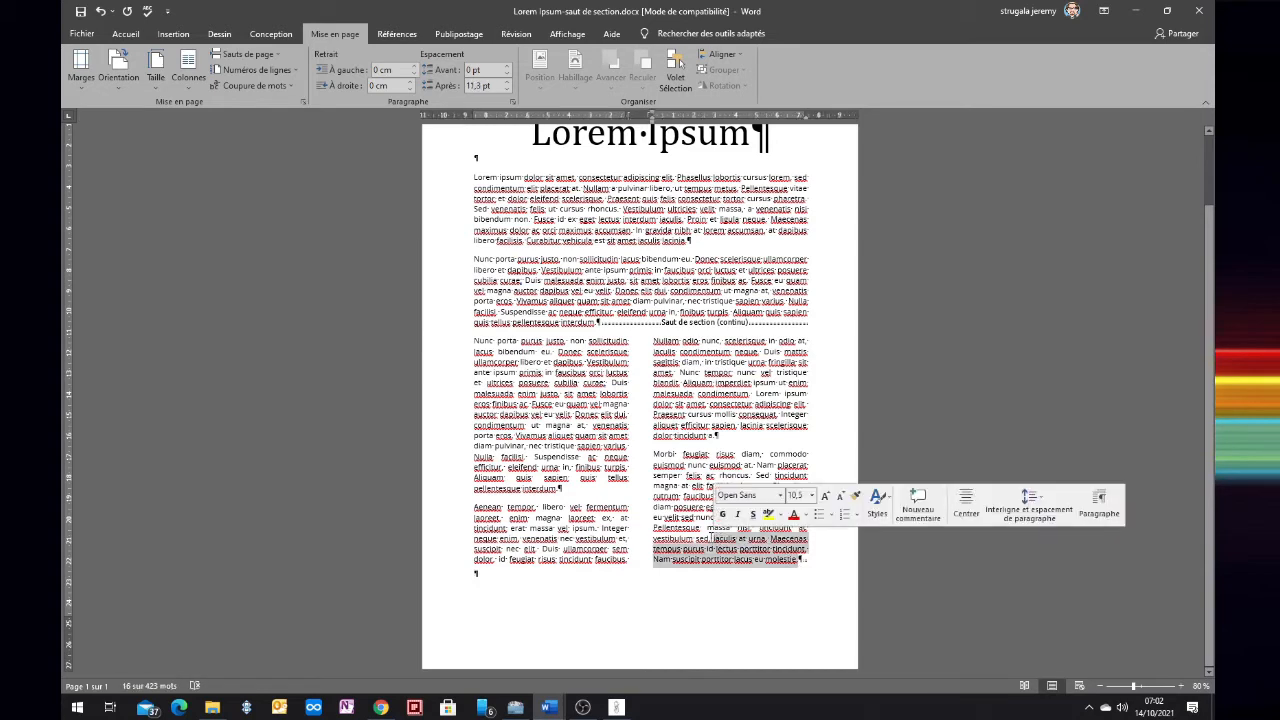
key("Delete")
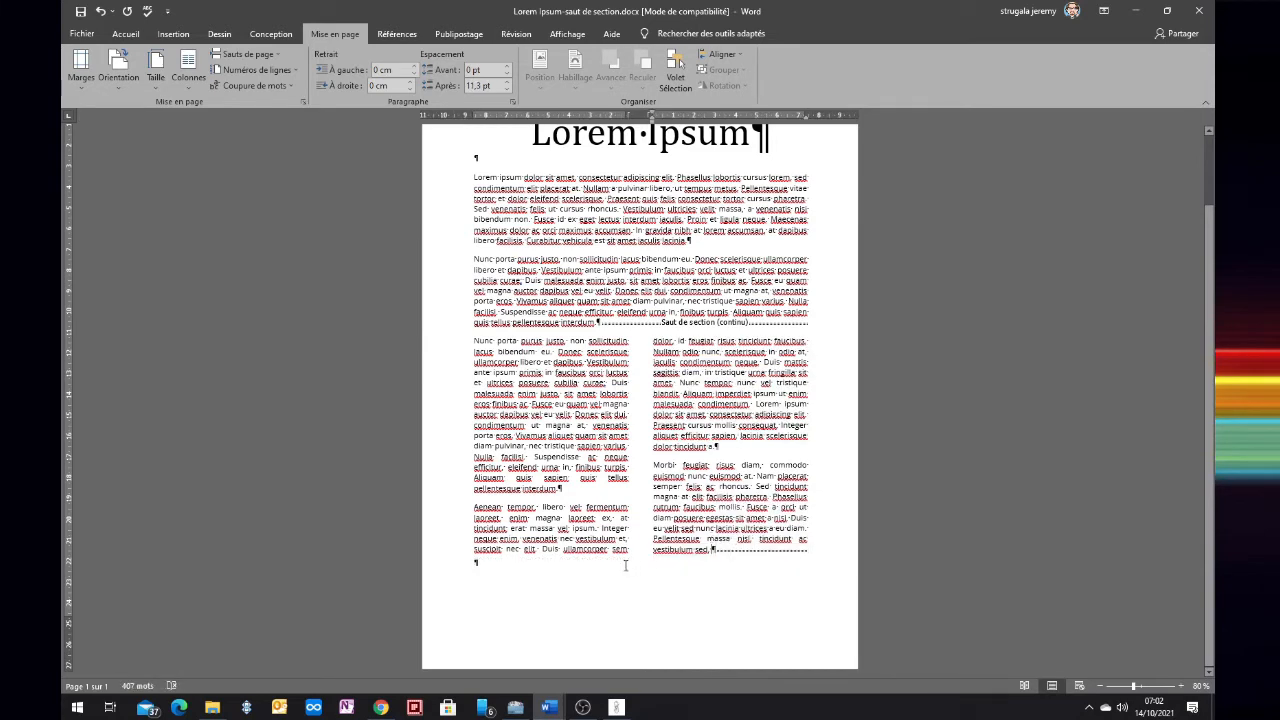
Set the section after the two-column text to a single column.
left_click(508, 572)
left_click(188, 68)
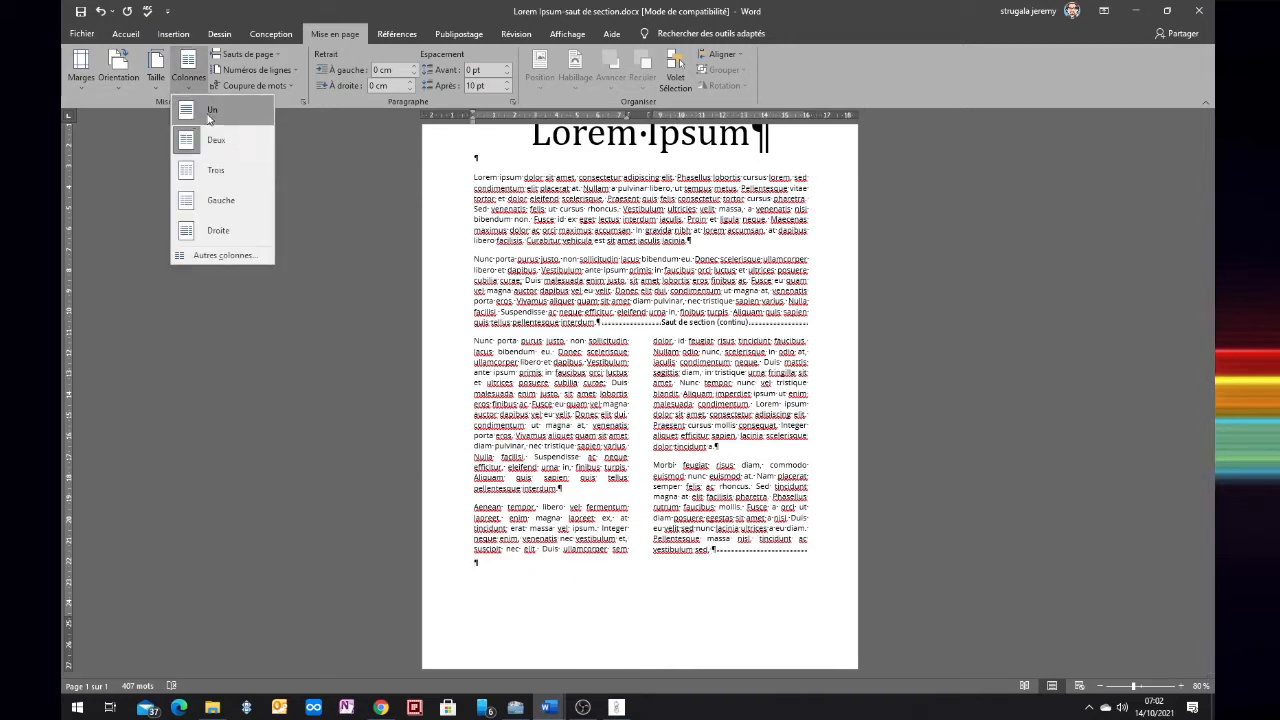
left_click(207, 118)
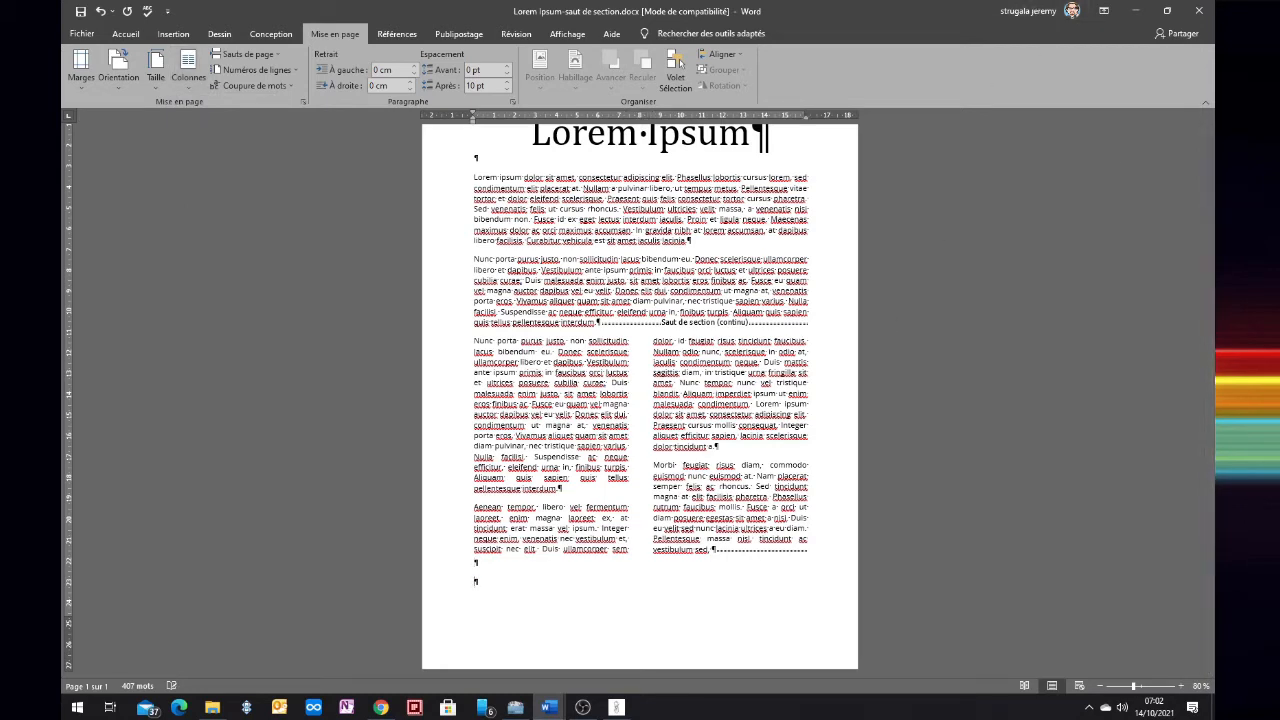
Paste the Lorem Ipsum paragraphs at the end of the document, in the final single-column section.
key("alt+Tab")
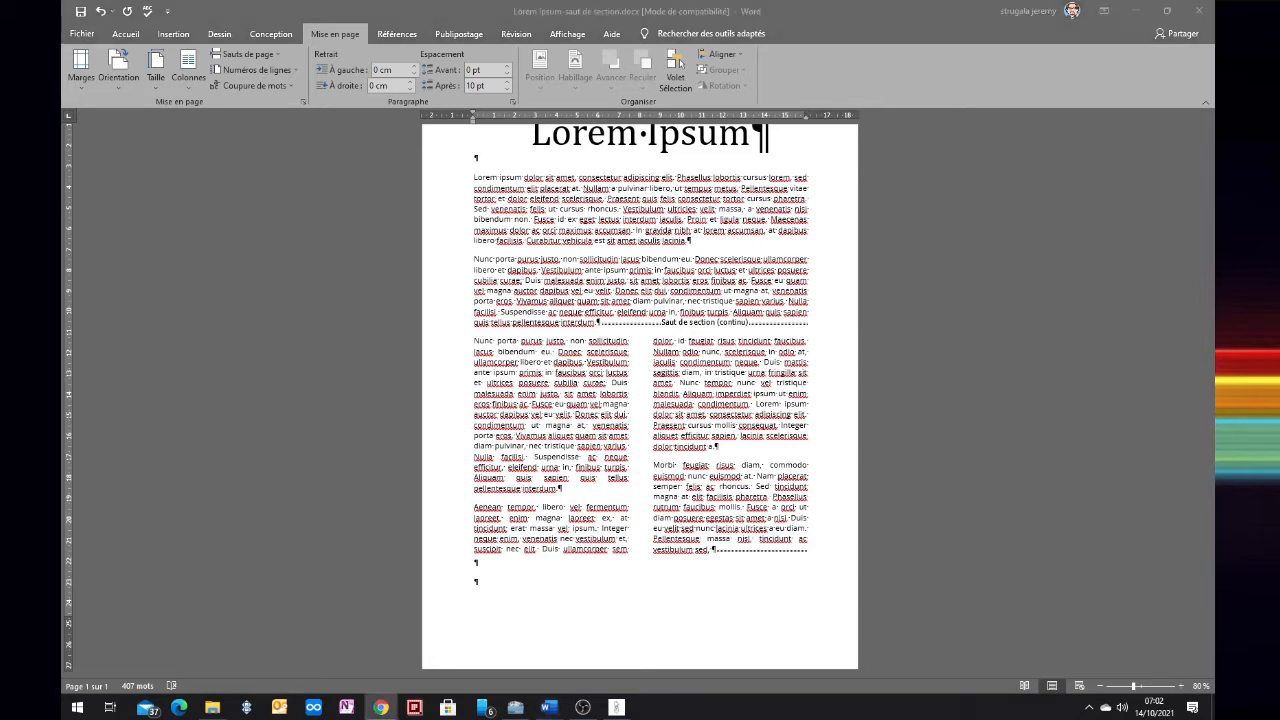
left_click(485, 585)
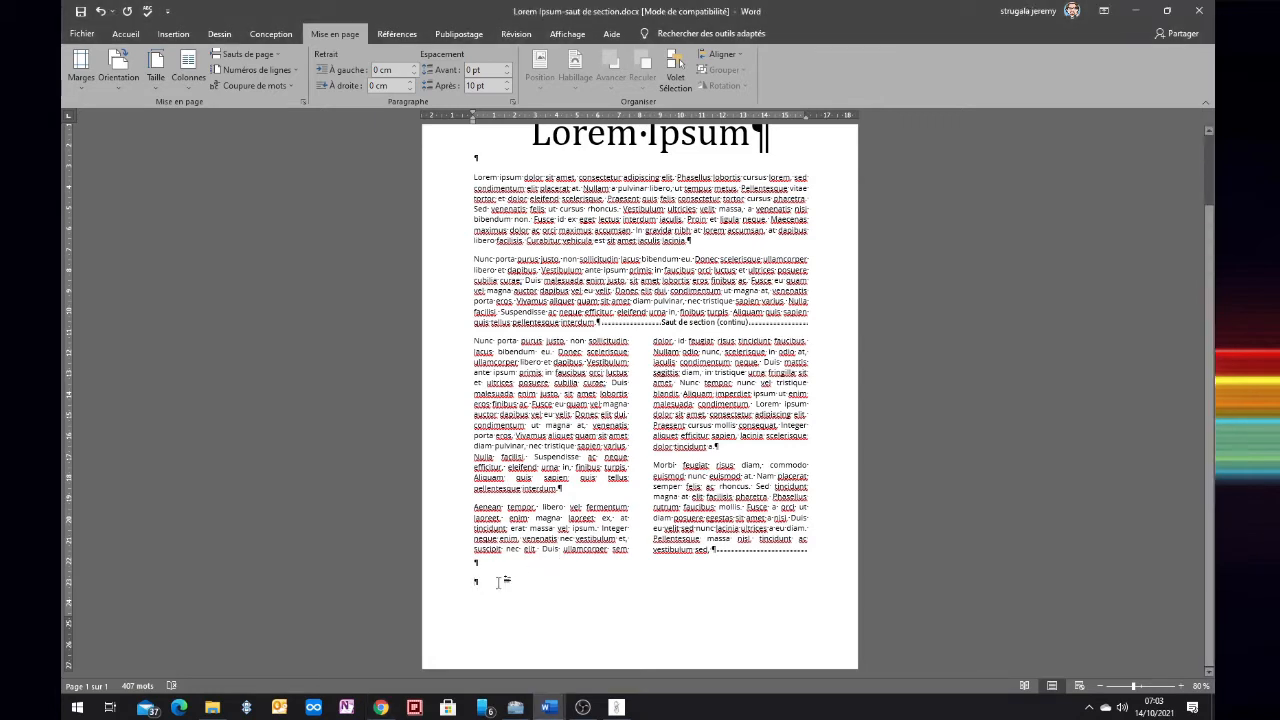
key("ctrl+v")
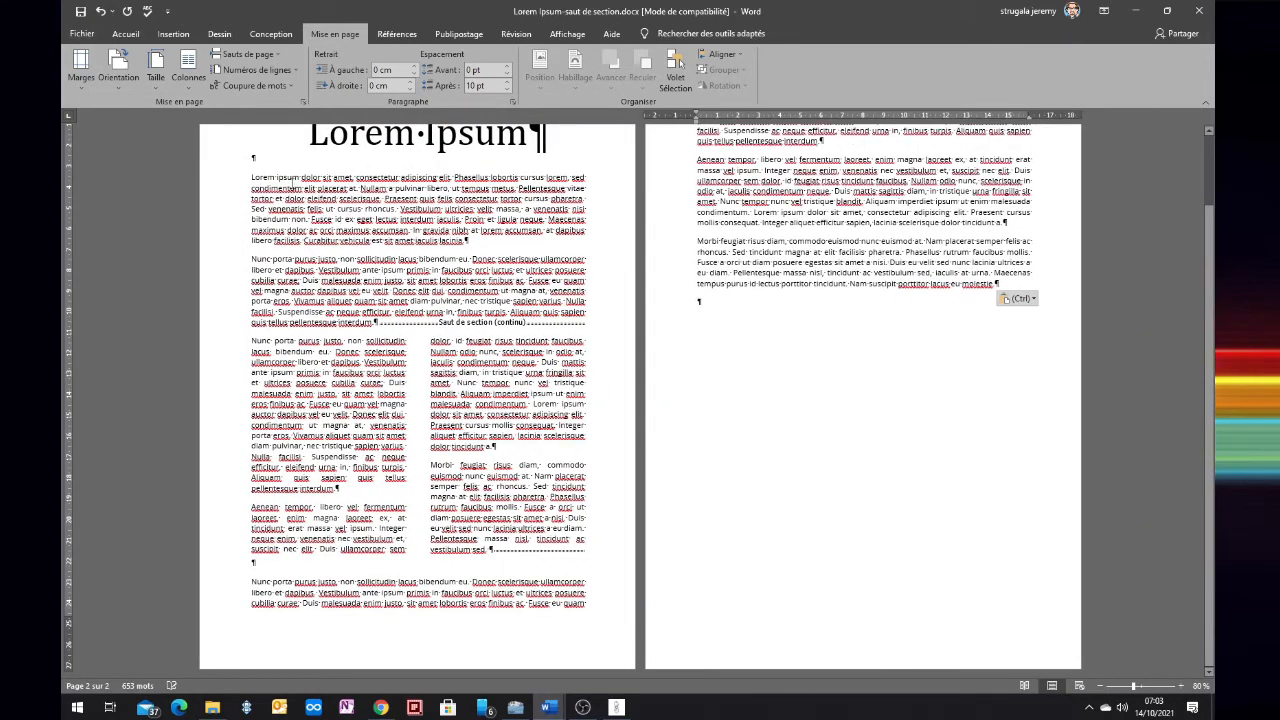
Highlight the opening single-column text and the two-column text in turn to compare the layout of the document's sections.
left_click_drag(249, 180, 380, 323)
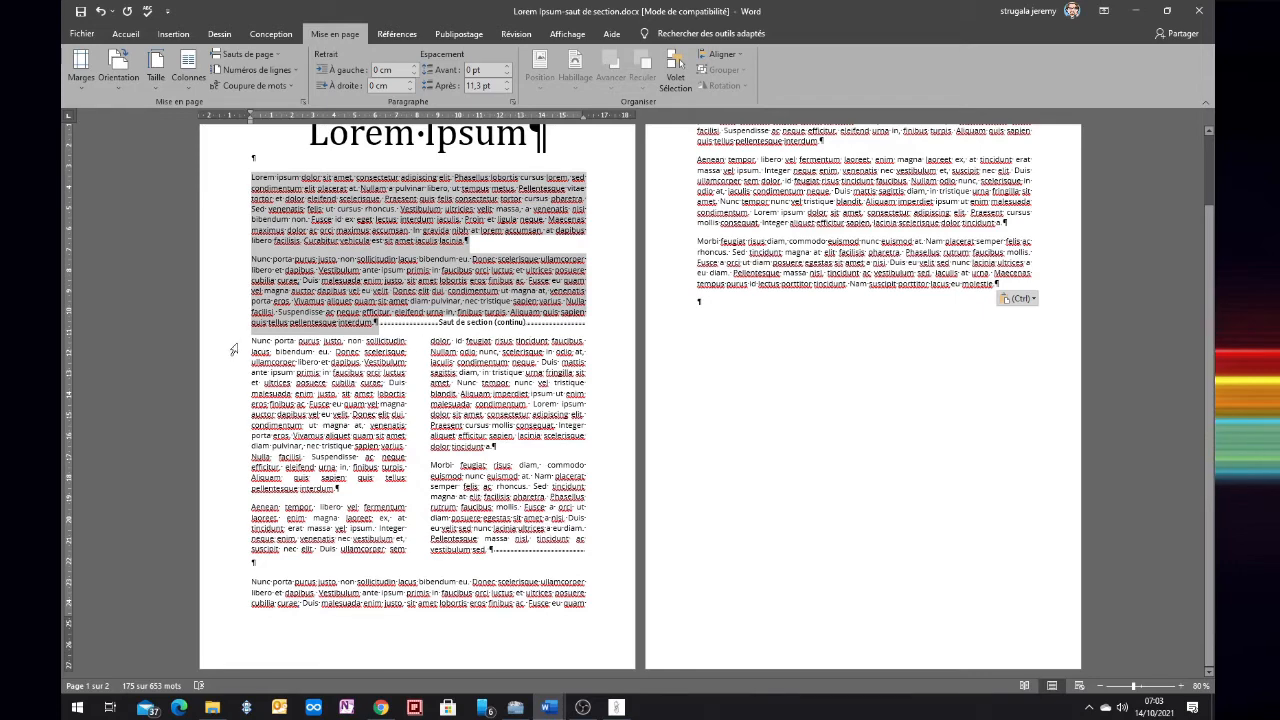
left_click_drag(230, 345, 462, 554)
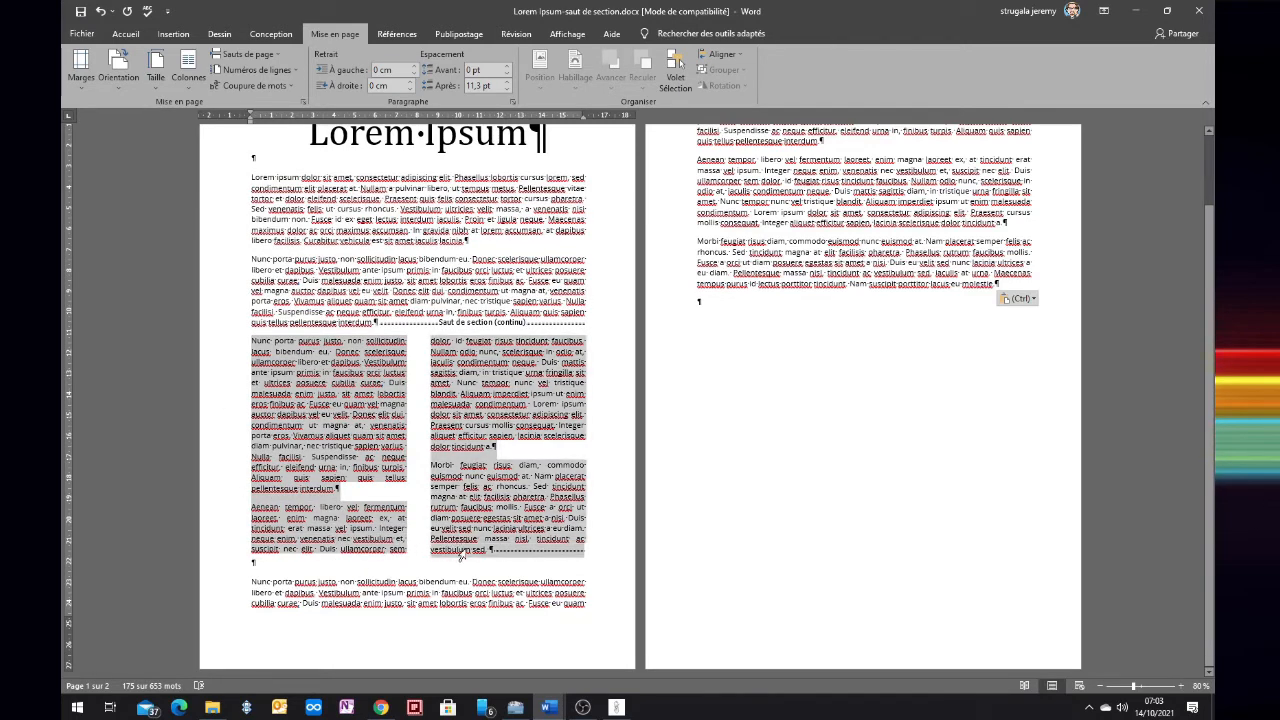
left_click_drag(462, 554, 462, 555)
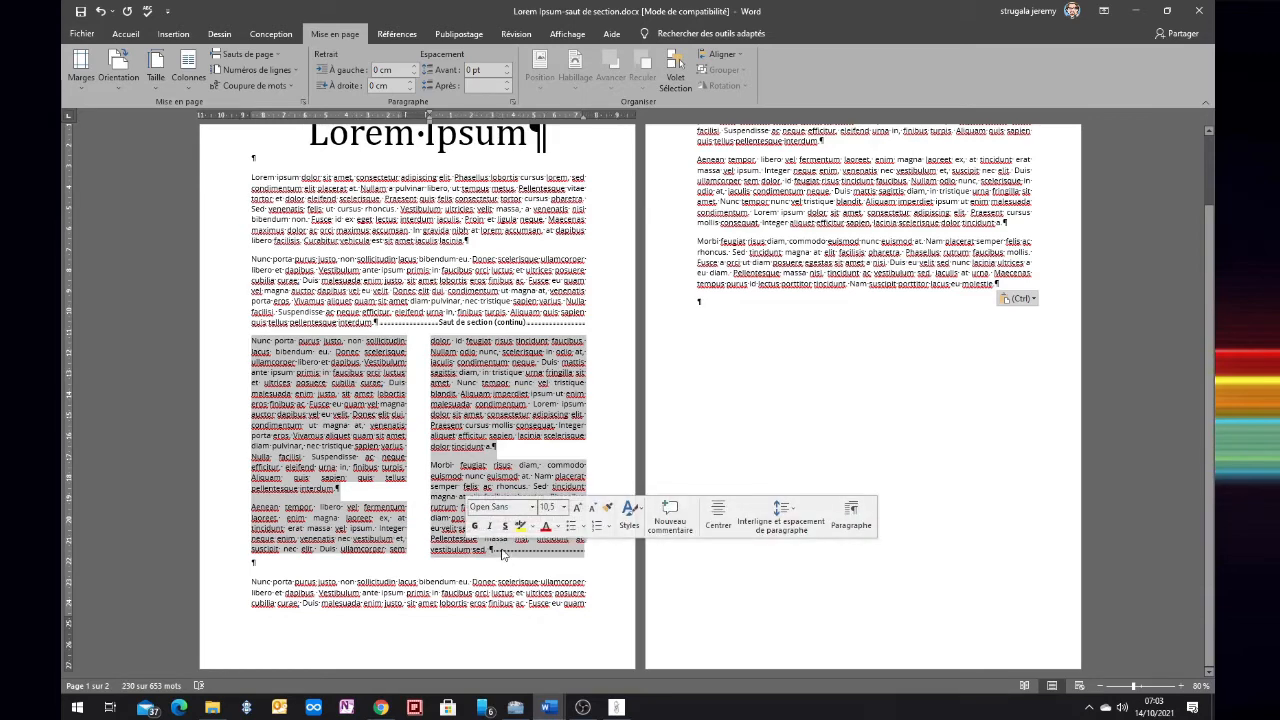
left_click(536, 563)
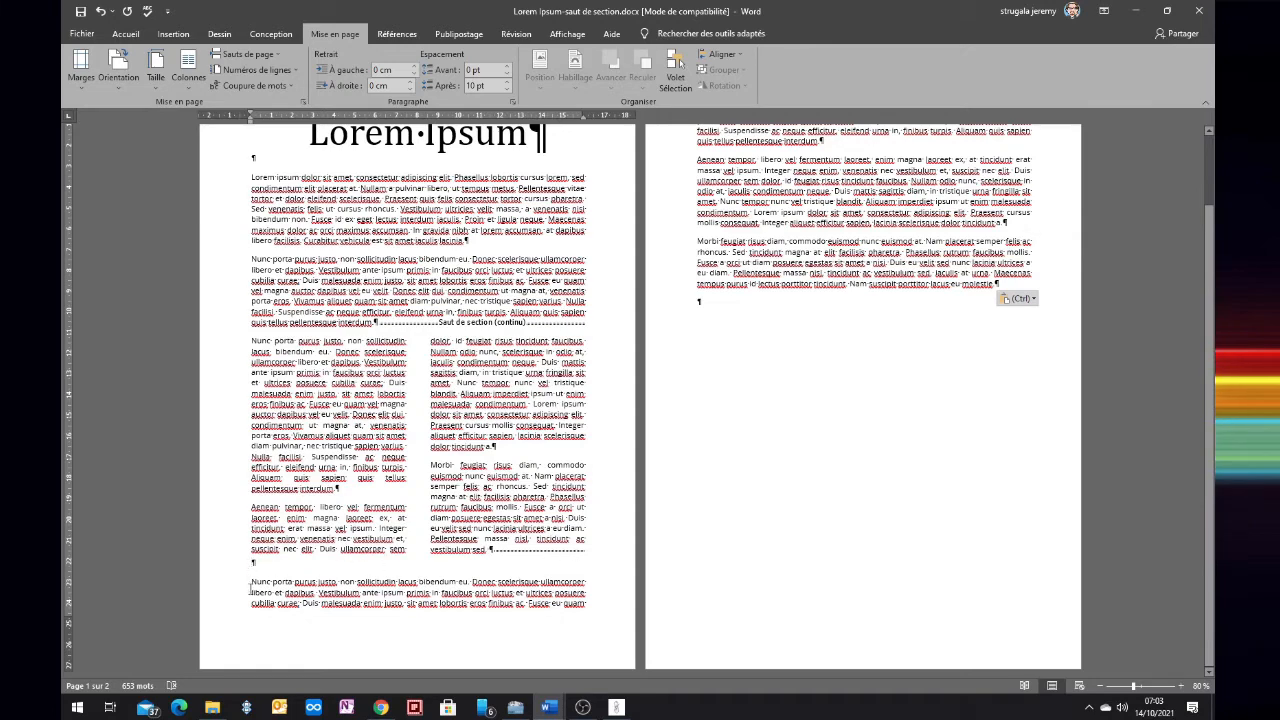
scroll(777, 311, "up", 2)
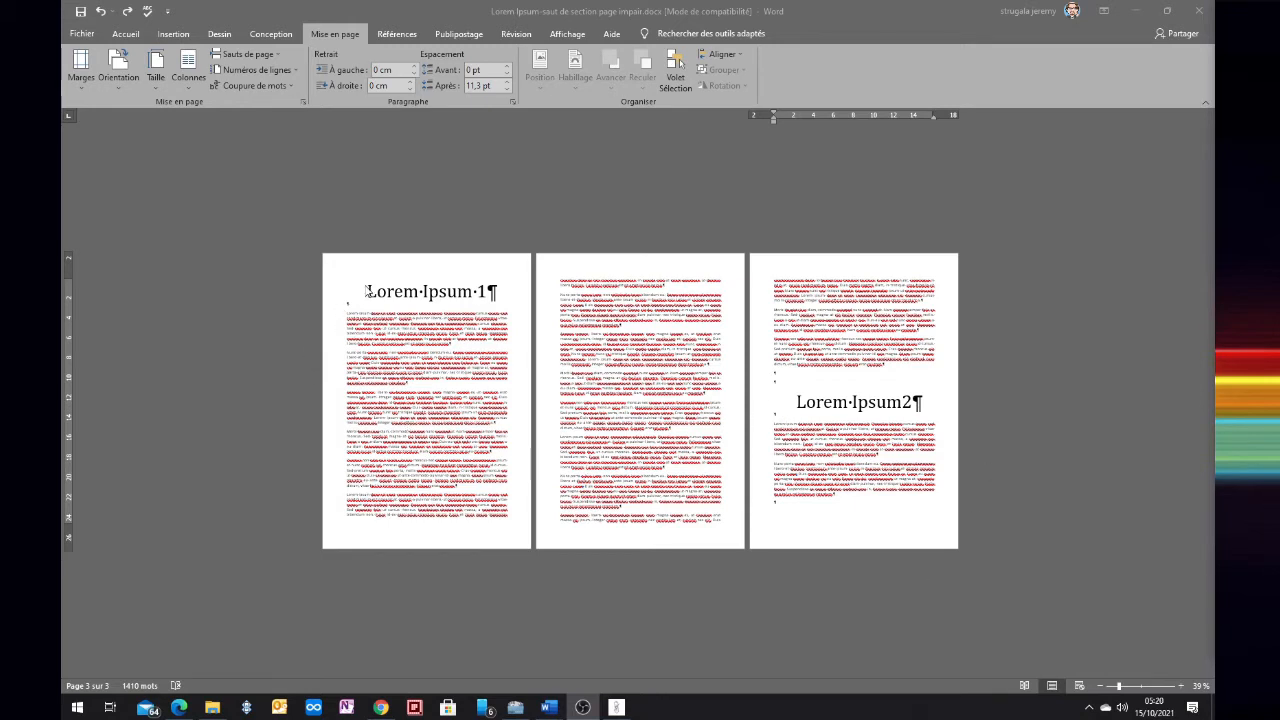
Examine the "Lorem Ipsum 1" heading on page one and the "Lorem Ipsum2" heading on page three.
triple_click(457, 291)
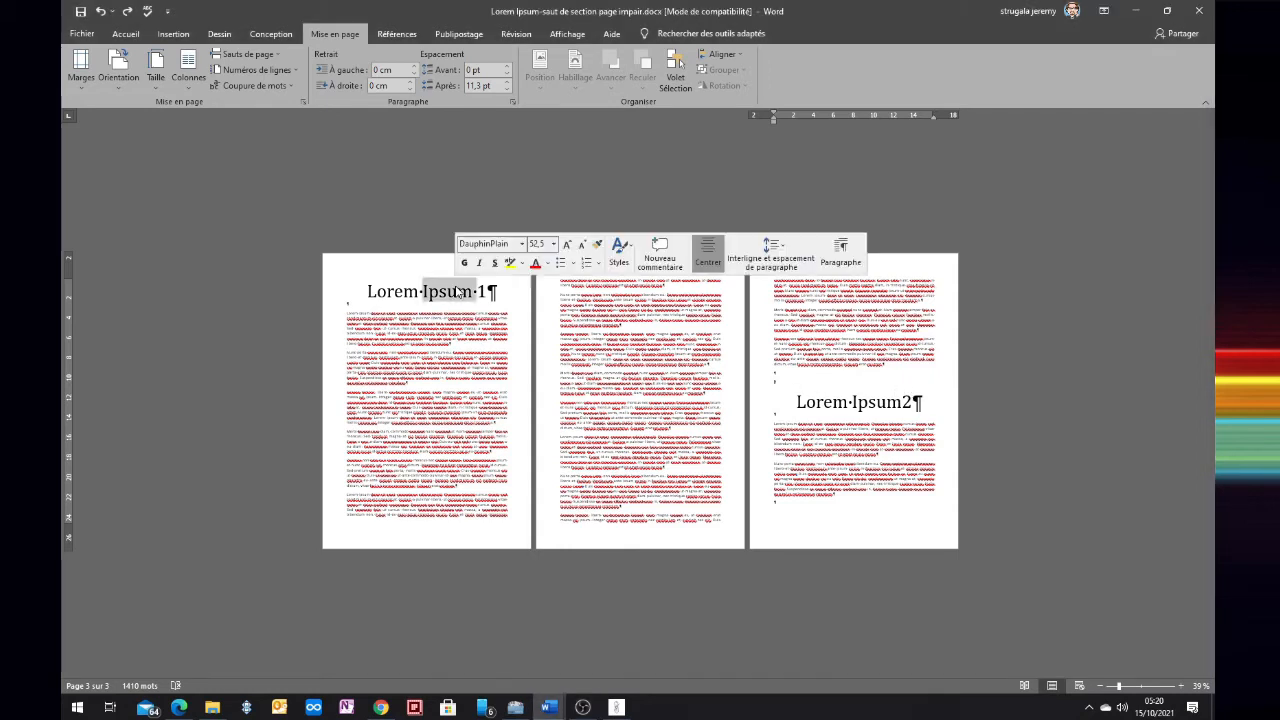
left_click(868, 404)
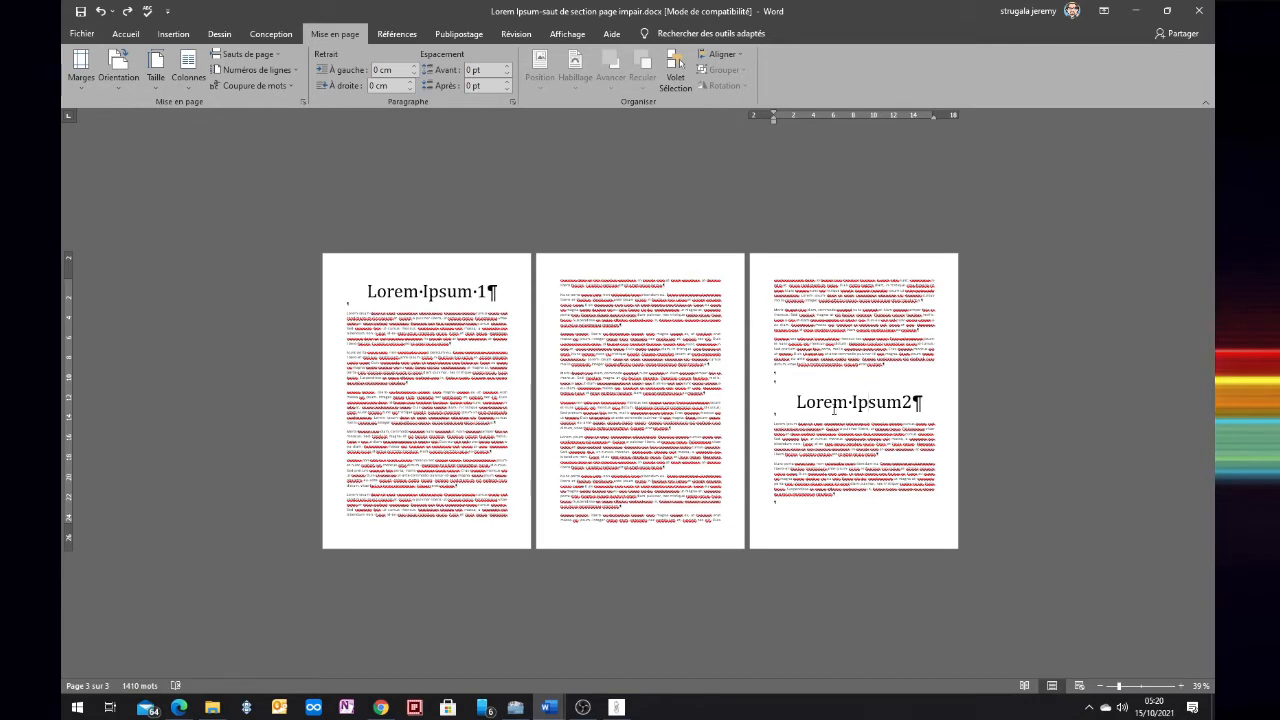
Examine the "Lorem Ipsum 1" and "Lorem Ipsum2" headings and highlight the body text of each chapter across the three pages.
triple_click(834, 404)
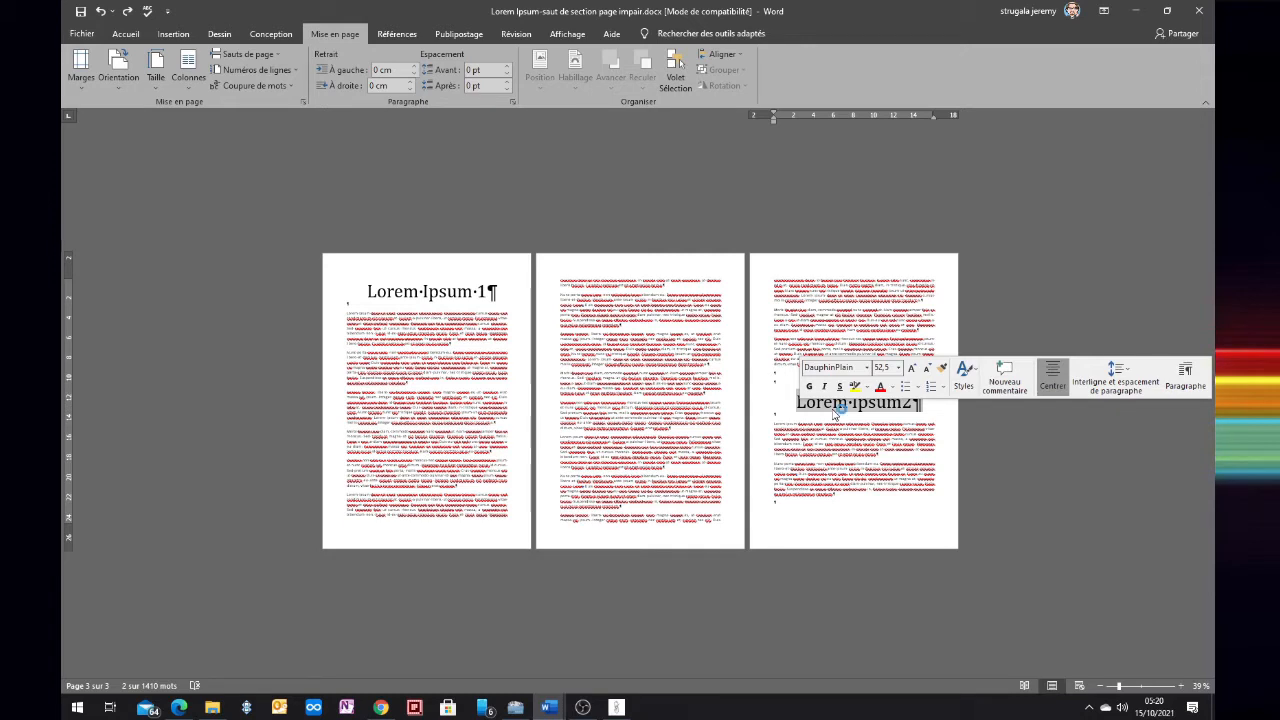
left_click(792, 512)
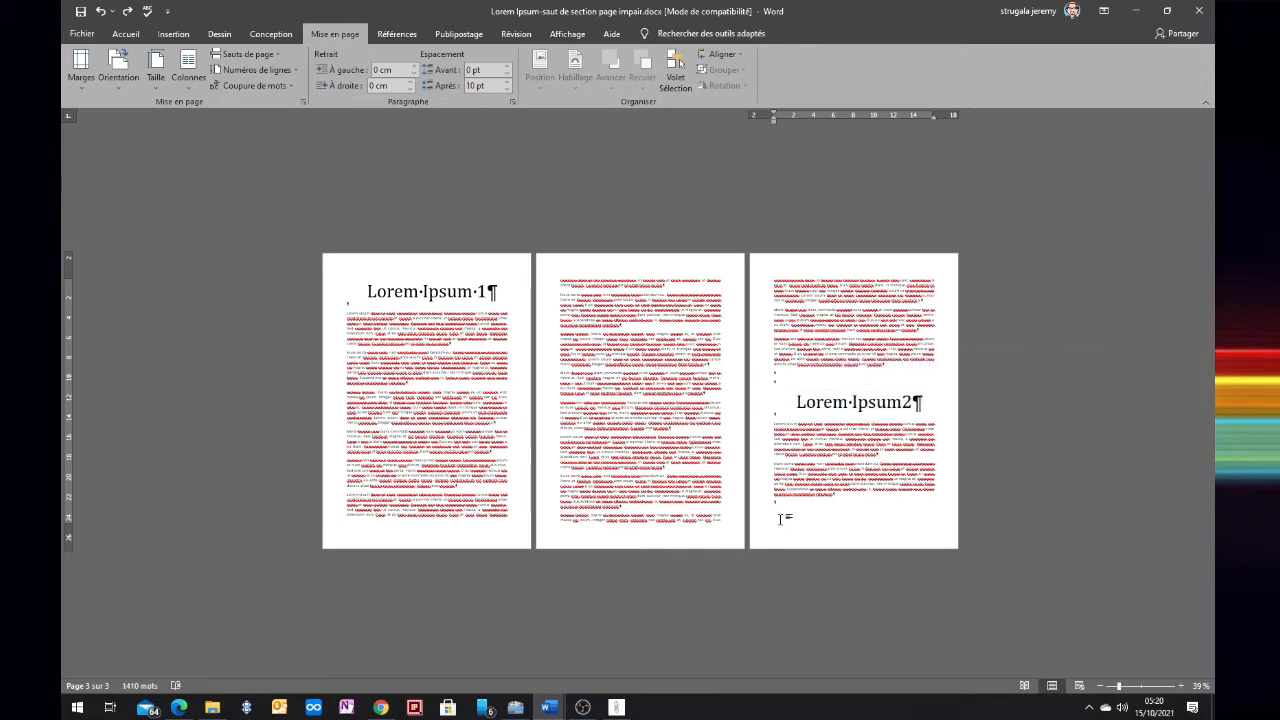
left_click(790, 382)
left_click(447, 292)
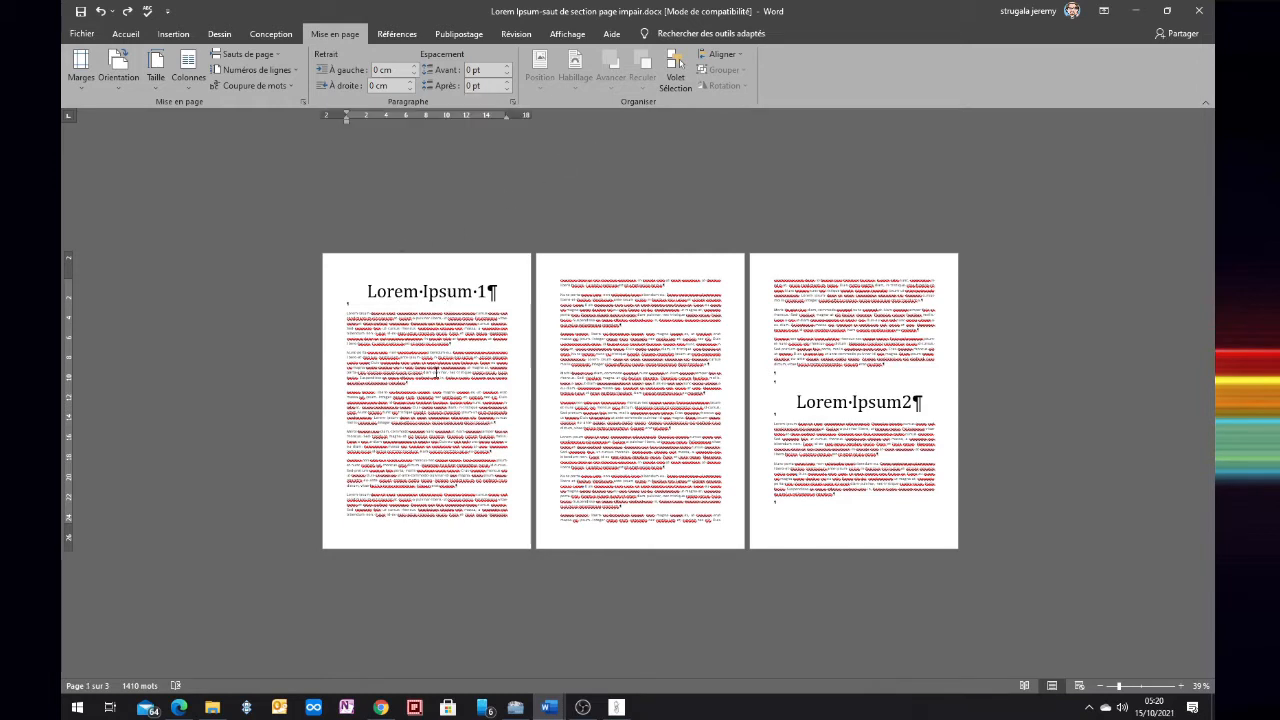
left_click_drag(400, 328, 484, 460)
left_click_drag(569, 326, 697, 484)
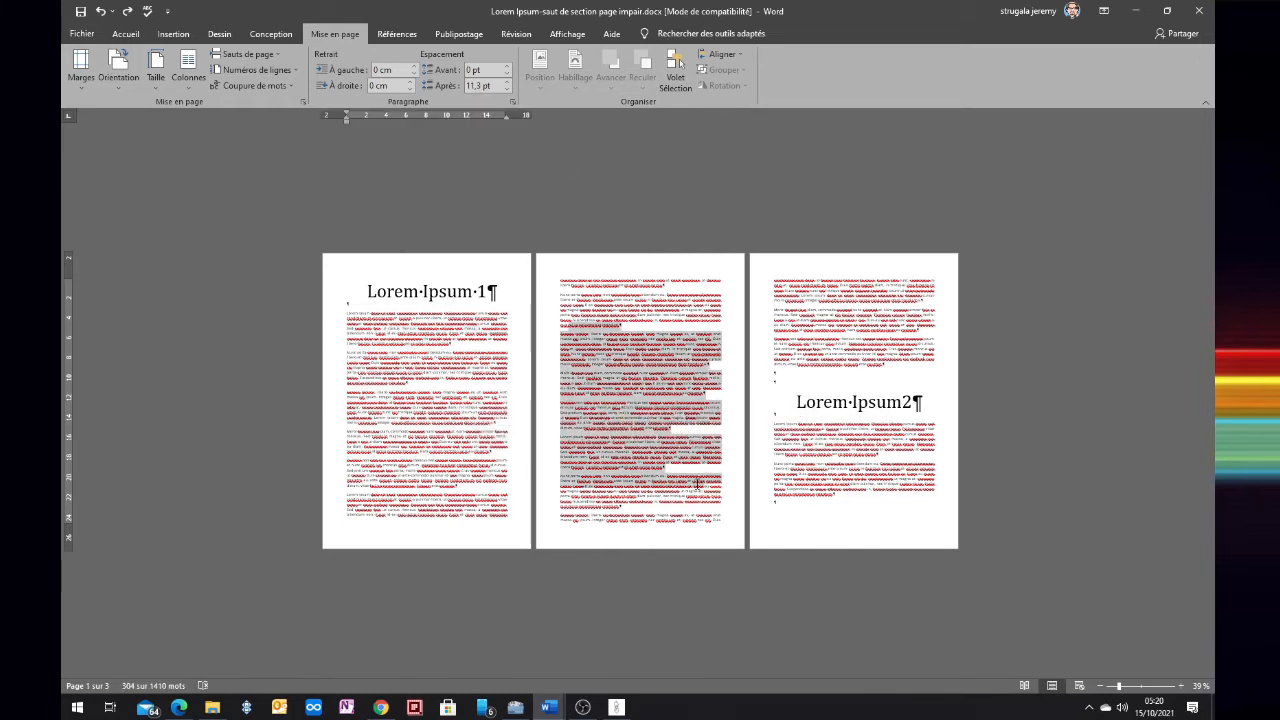
left_click_drag(803, 301, 838, 354)
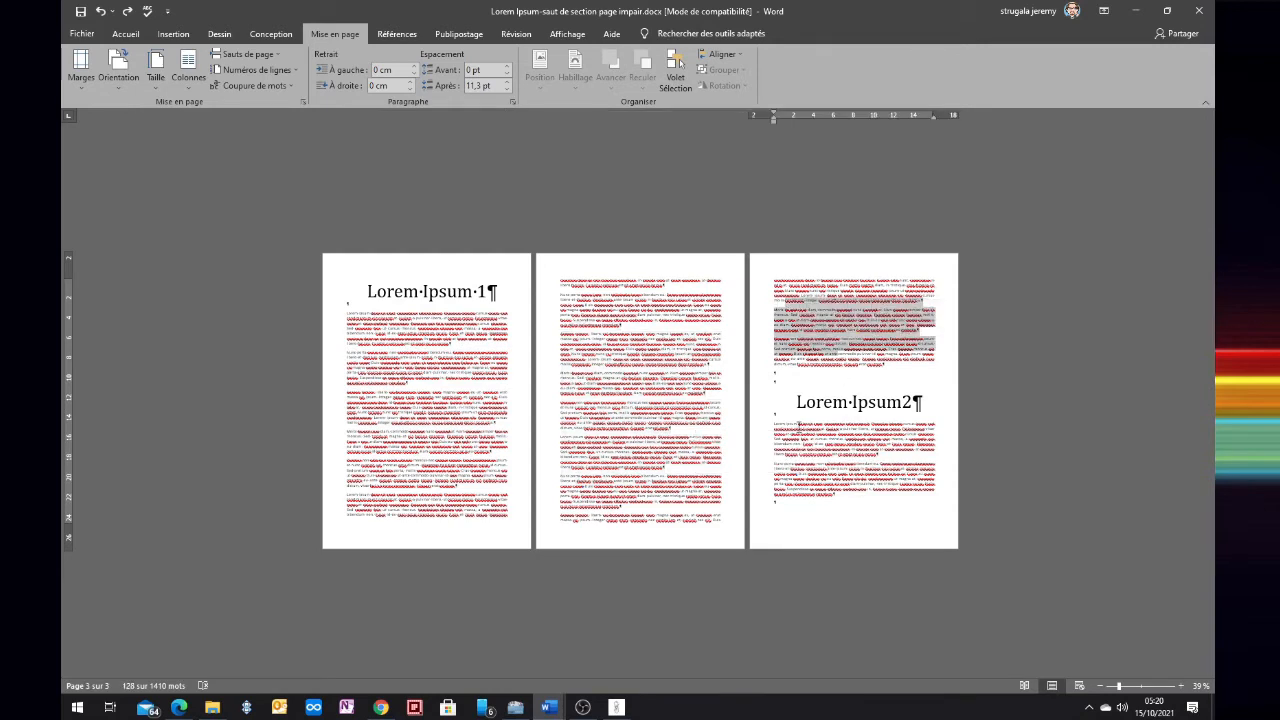
left_click_drag(798, 423, 876, 496)
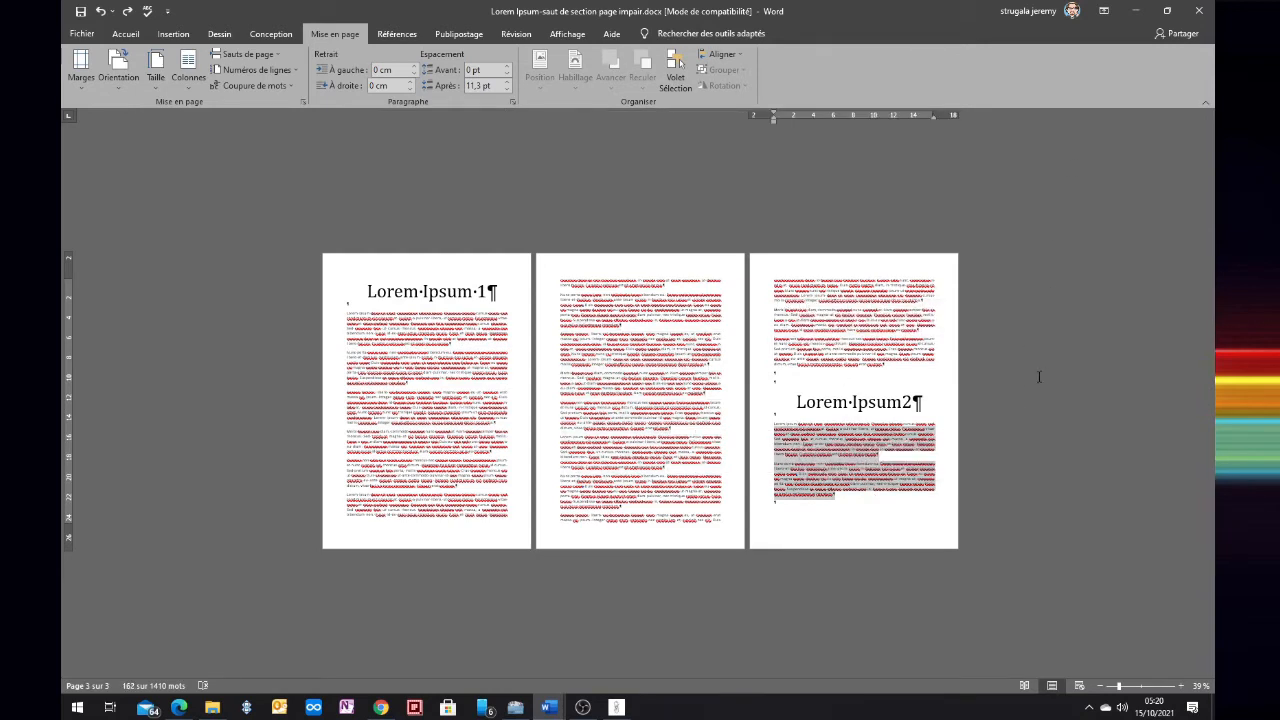
Insert a page break above the "Lorem Ipsum2" heading and paste additional Lorem Ipsum paragraphs before that break.
left_click(786, 378)
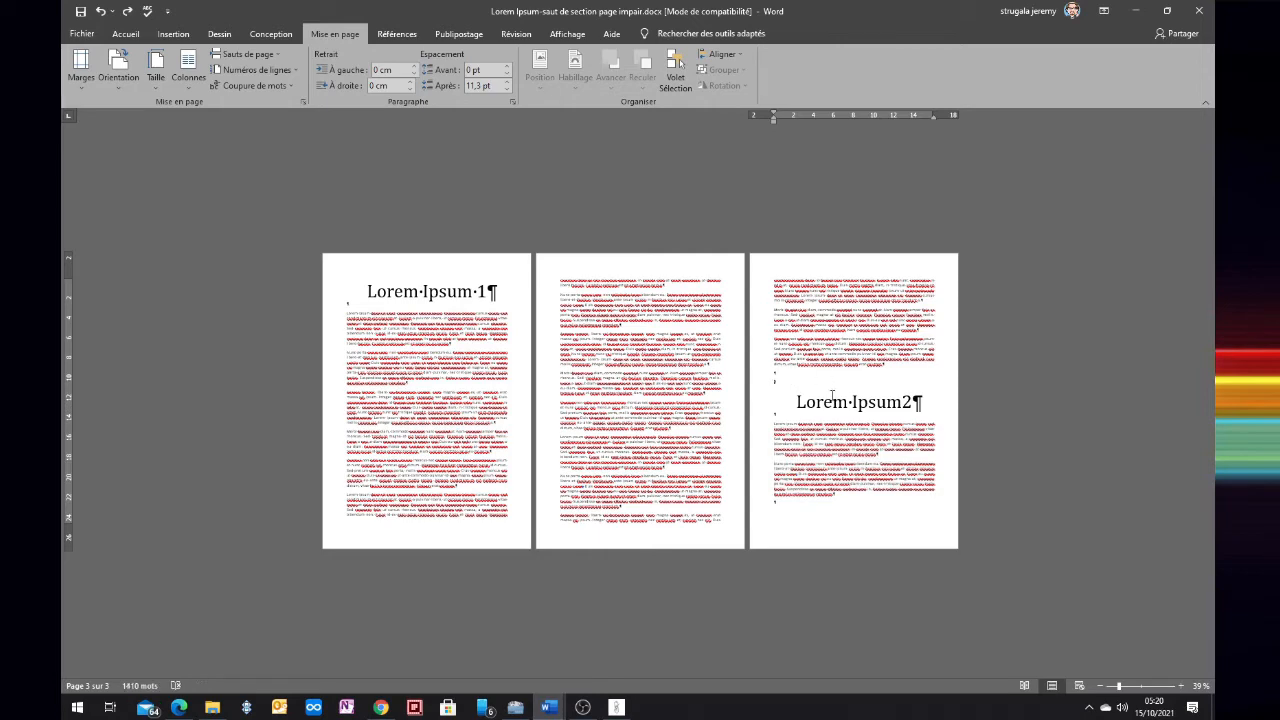
left_click(245, 54)
left_click(257, 101)
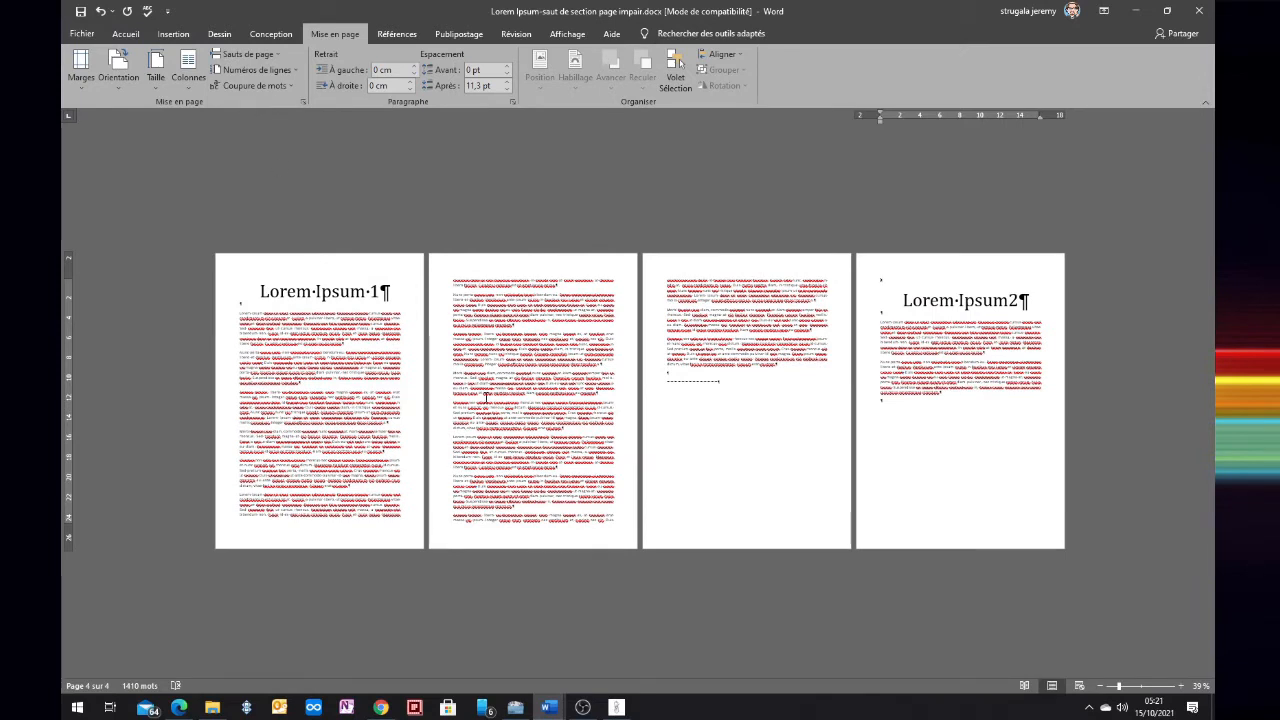
left_click(673, 378)
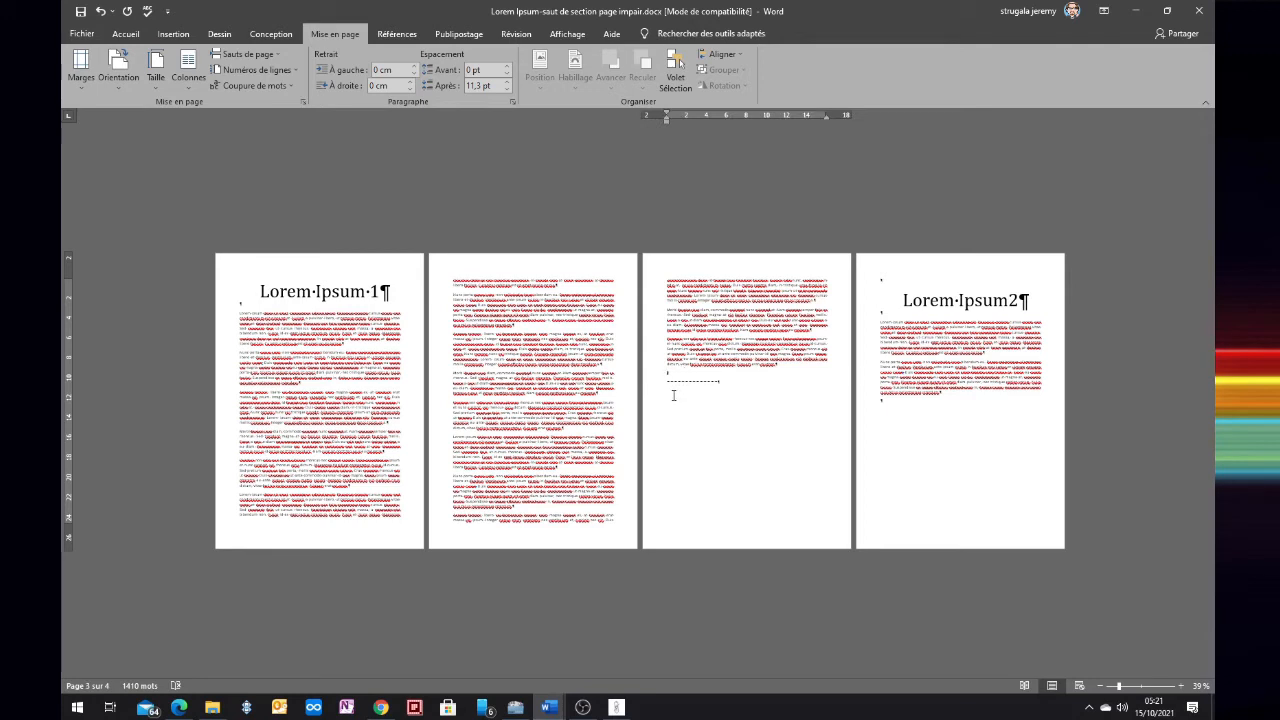
key("ctrl+v")
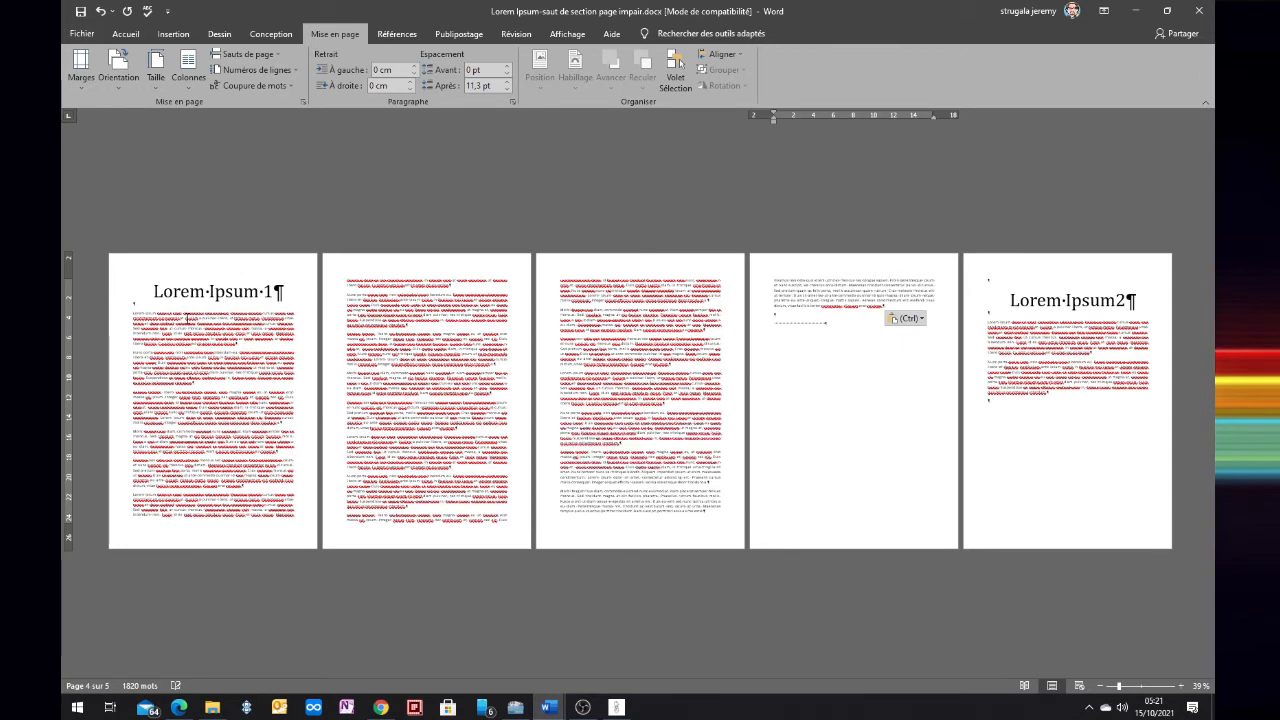
Highlight text on each page in turn to check which page the second chapter starts on after the page break.
left_click_drag(134, 313, 245, 418)
left_click_drag(347, 323, 432, 411)
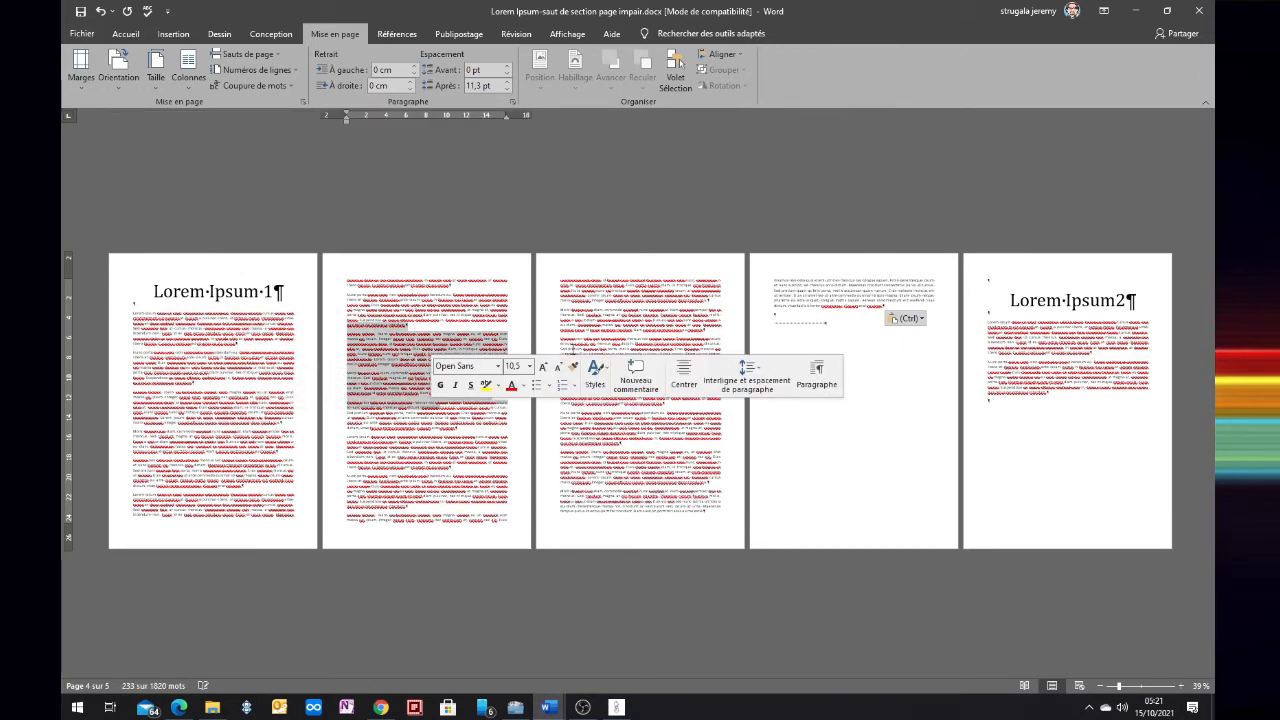
left_click_drag(581, 298, 642, 420)
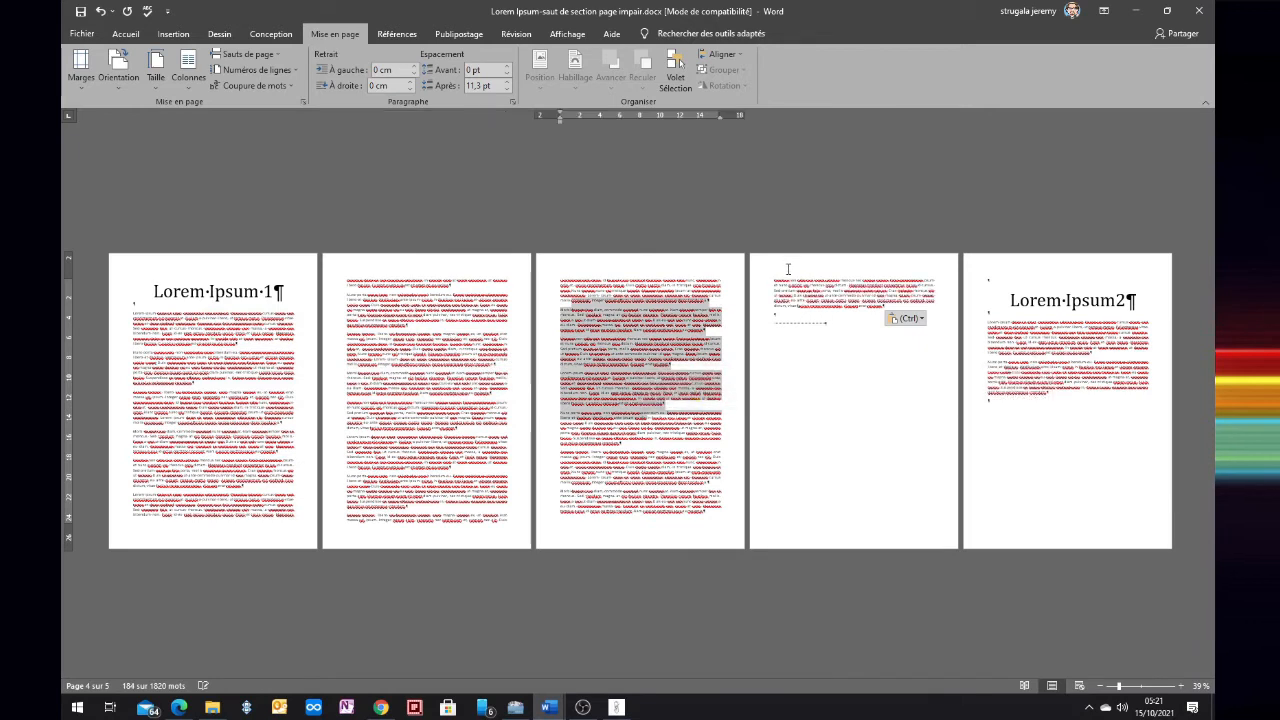
left_click_drag(776, 280, 861, 309)
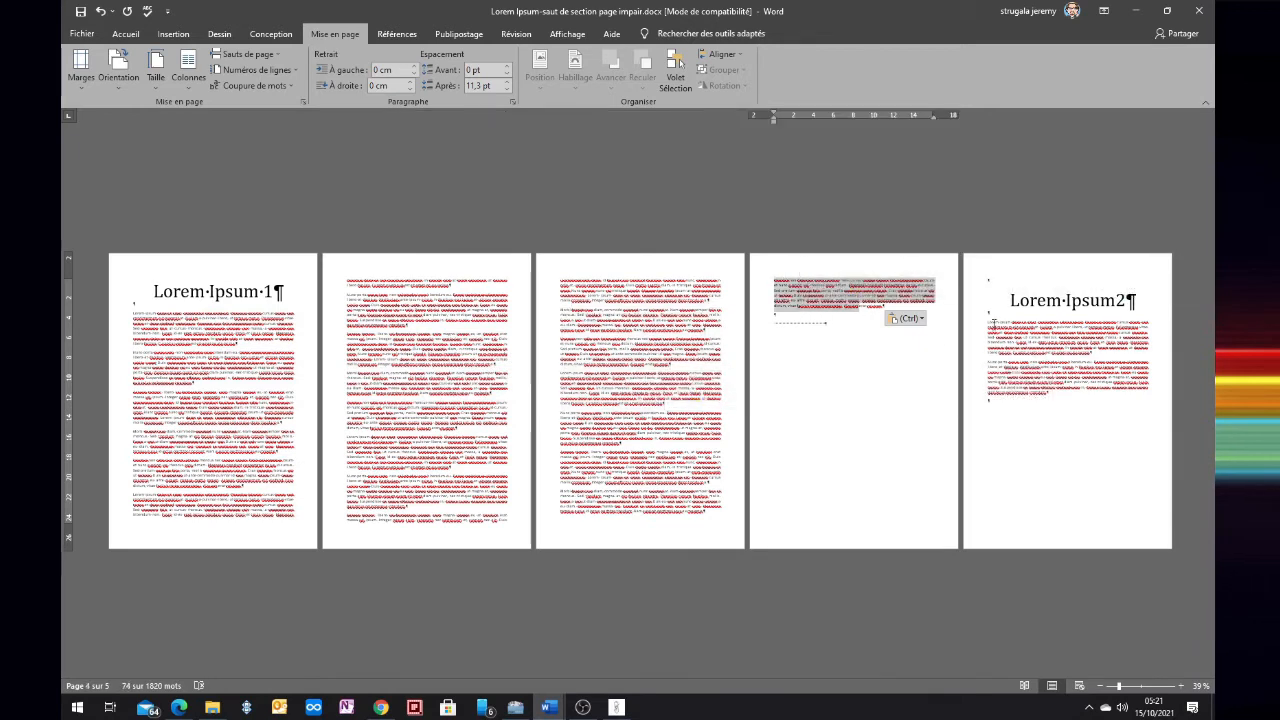
left_click_drag(993, 322, 989, 419)
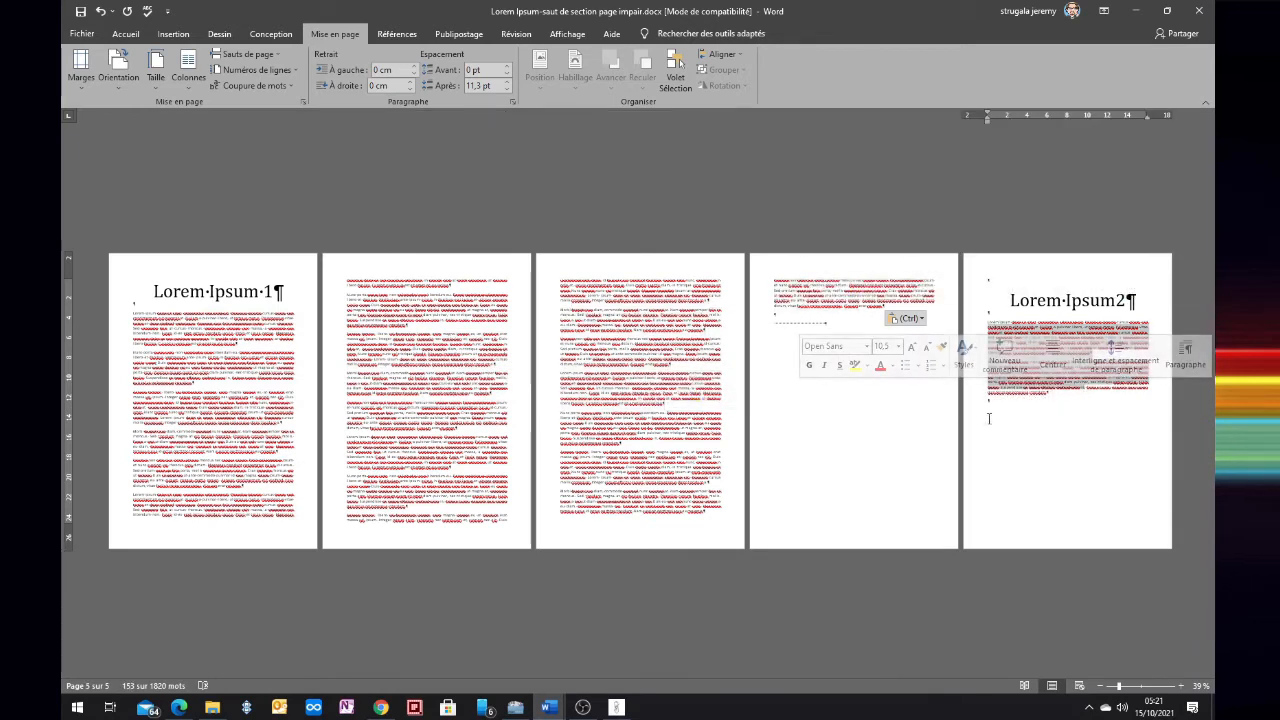
Insert a second page break at the end of the first chapter, just before the existing one.
left_click(795, 319)
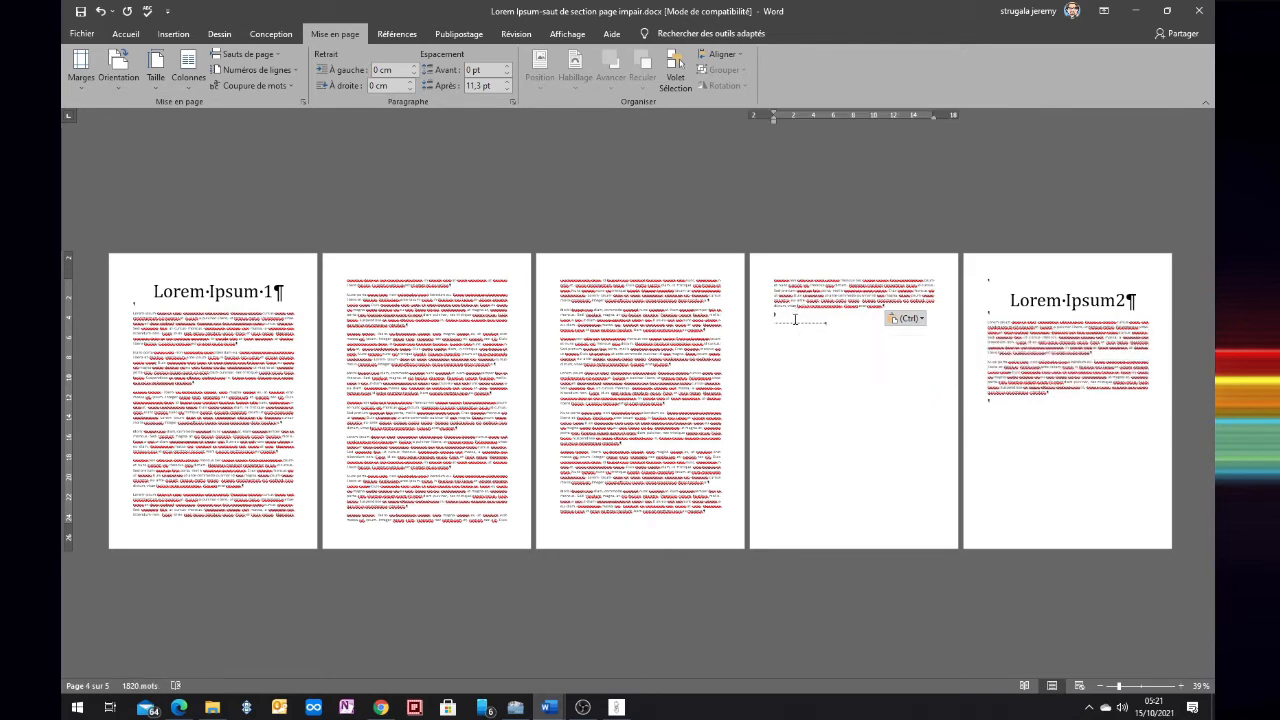
left_click(254, 57)
left_click(257, 93)
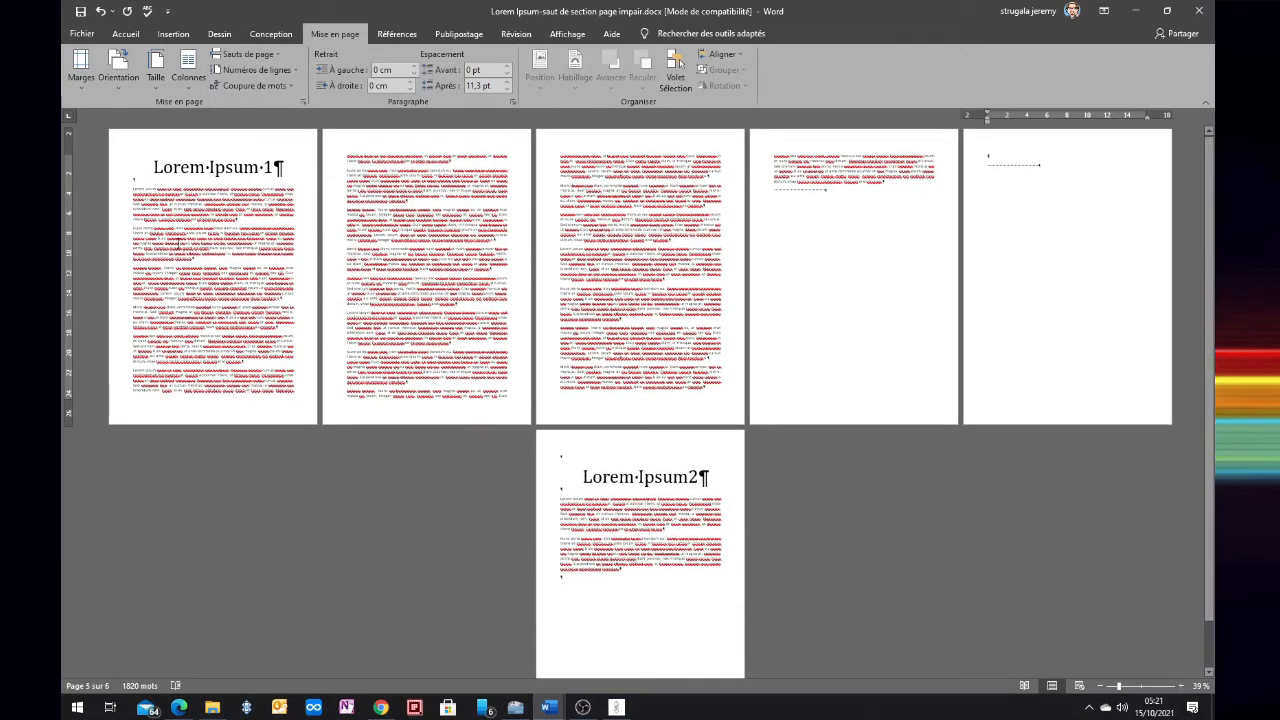
Highlight text page by page to review the pagination with two page breaks between the chapters.
left_click_drag(160, 220, 208, 281)
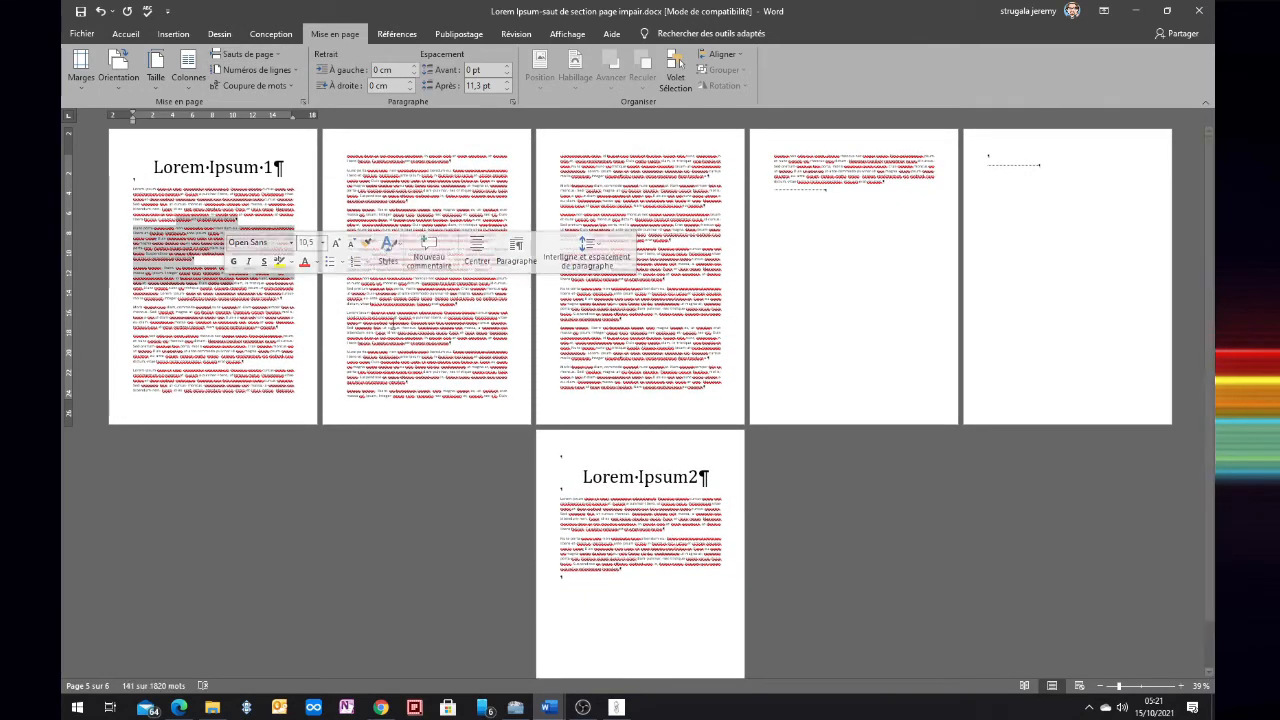
left_click_drag(398, 294, 416, 319)
left_click_drag(600, 183, 640, 243)
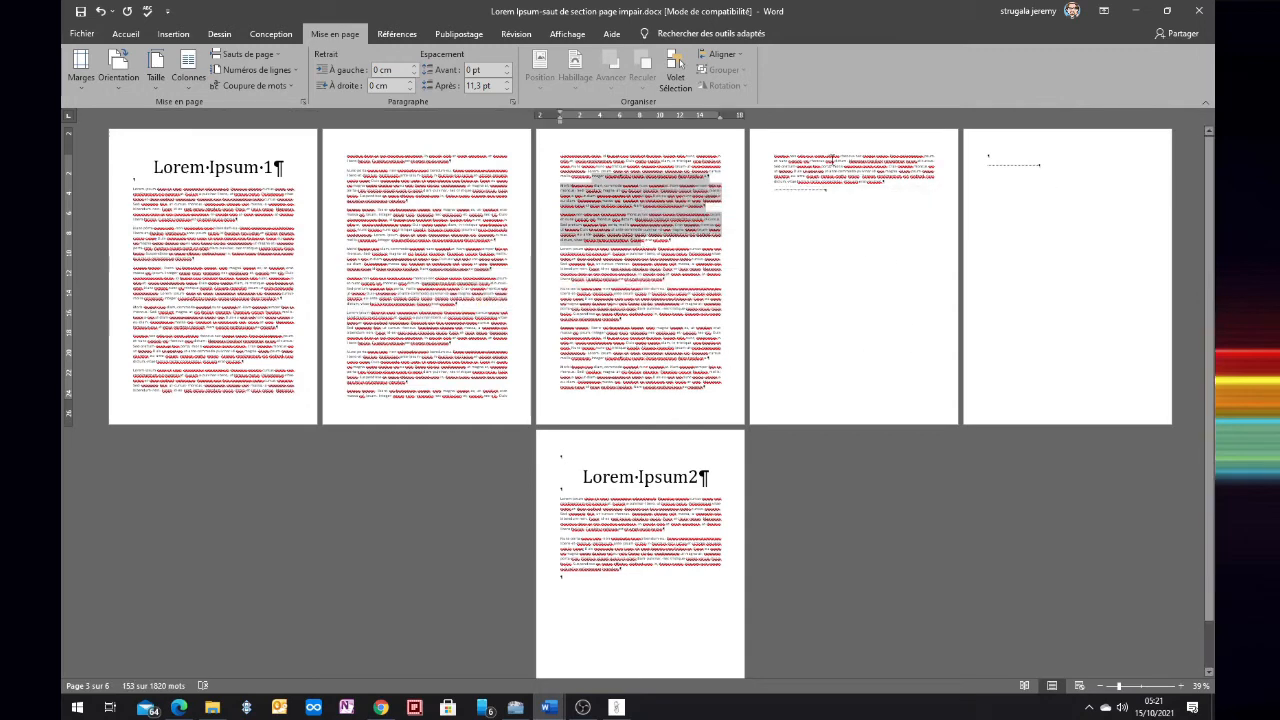
left_click_drag(832, 158, 955, 237)
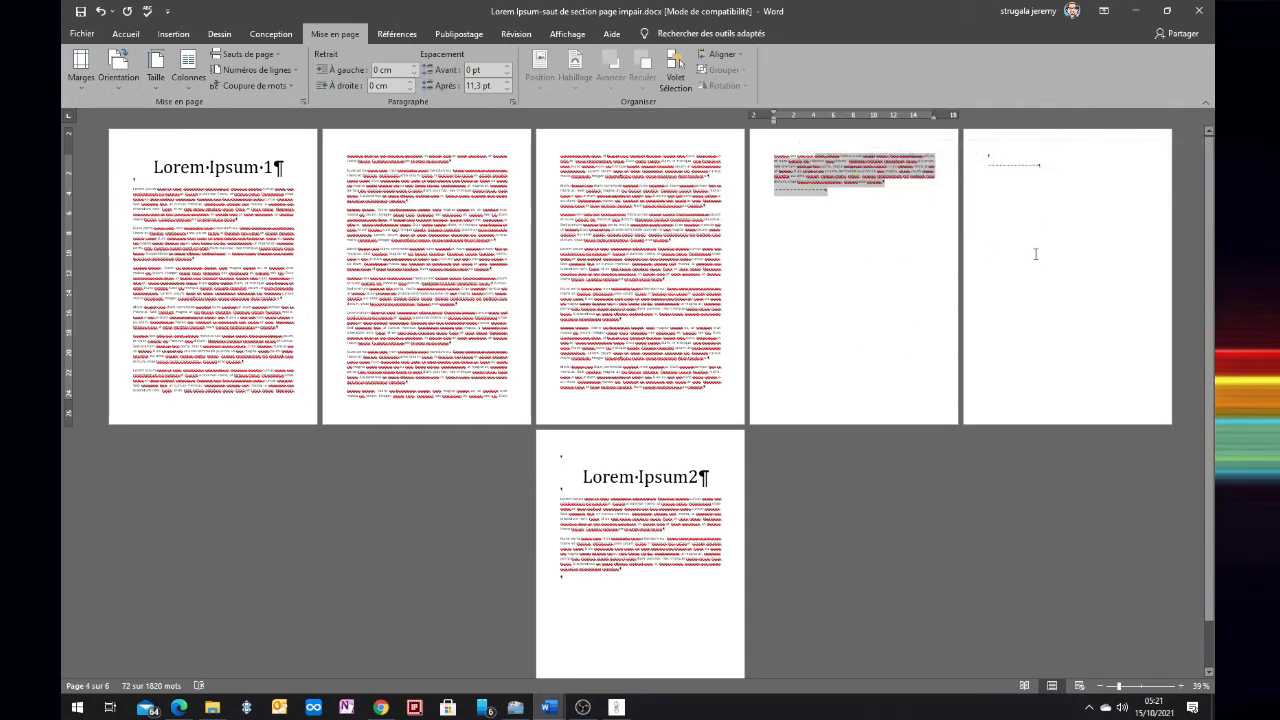
left_click_drag(561, 497, 653, 584)
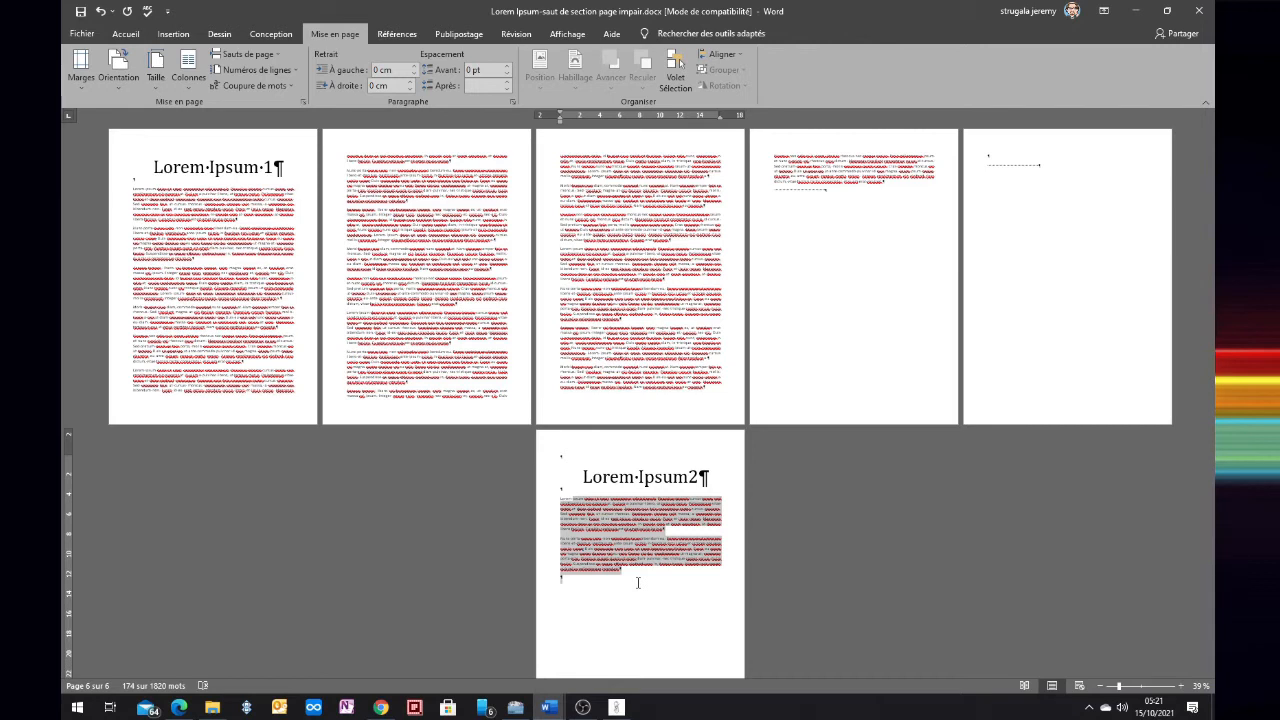
Undo both page breaks and the pasted Lorem Ipsum paragraphs.
key("ctrl+z")
key("ctrl+z")
key("ctrl+z")
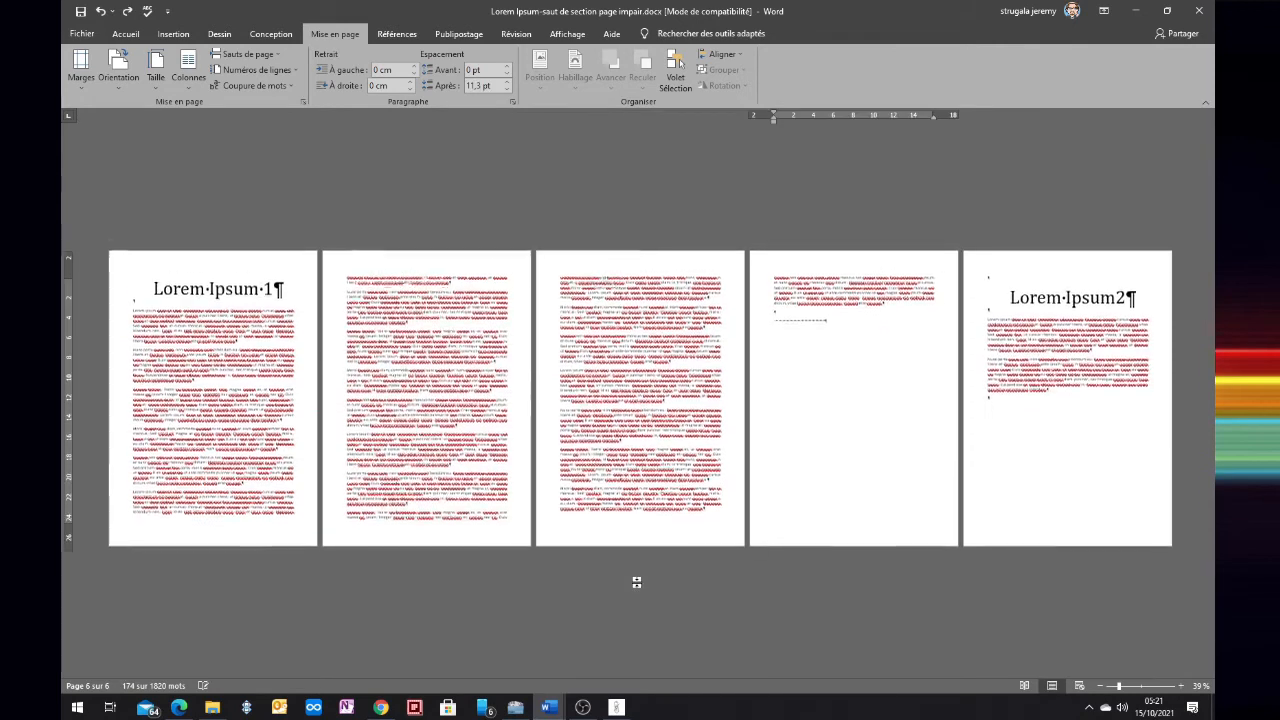
key("ctrl+z")
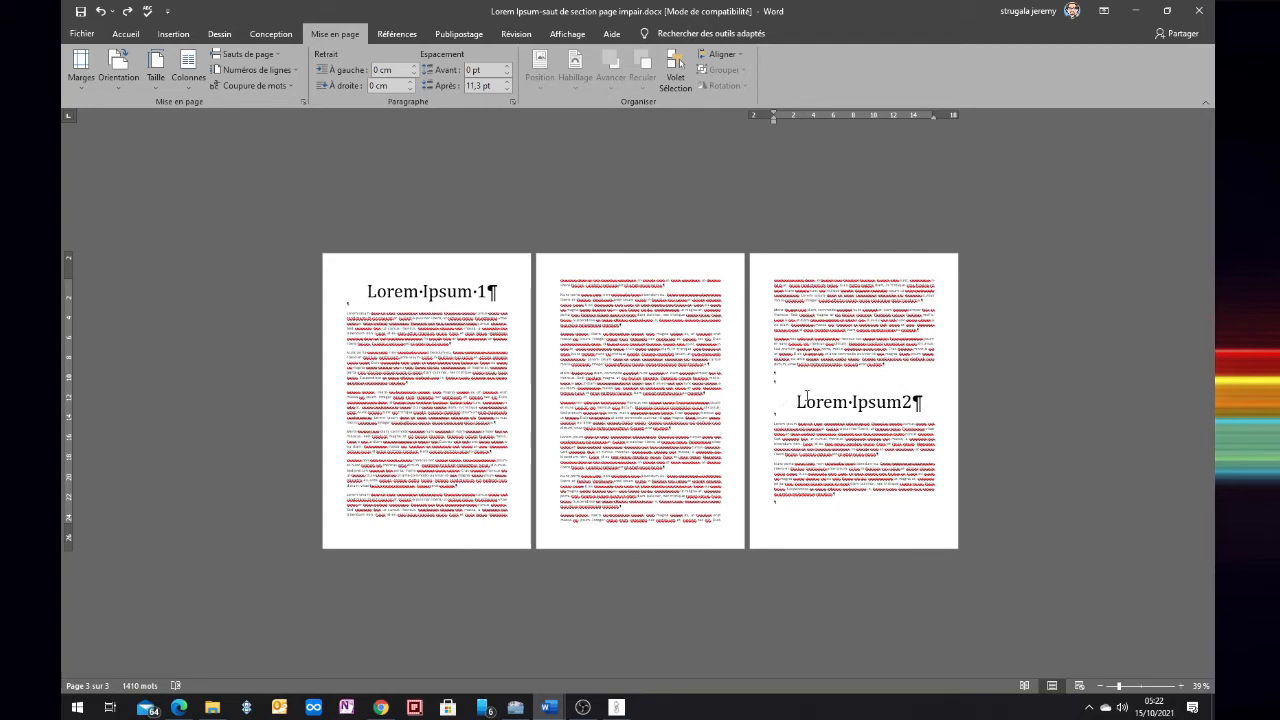
Insert an even-page section break (Page paire) just above the "Lorem Ipsum2" heading.
left_click_drag(797, 401, 924, 401)
left_click(788, 390)
left_click(246, 54)
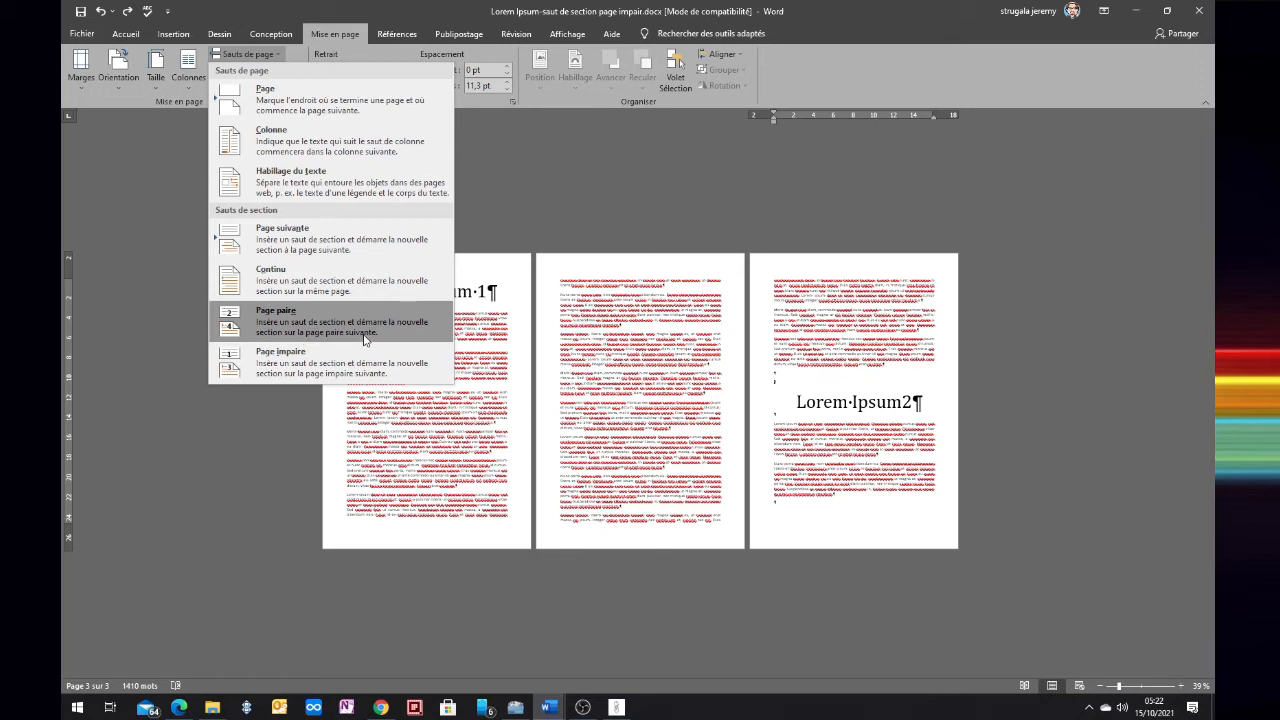
left_click(313, 322)
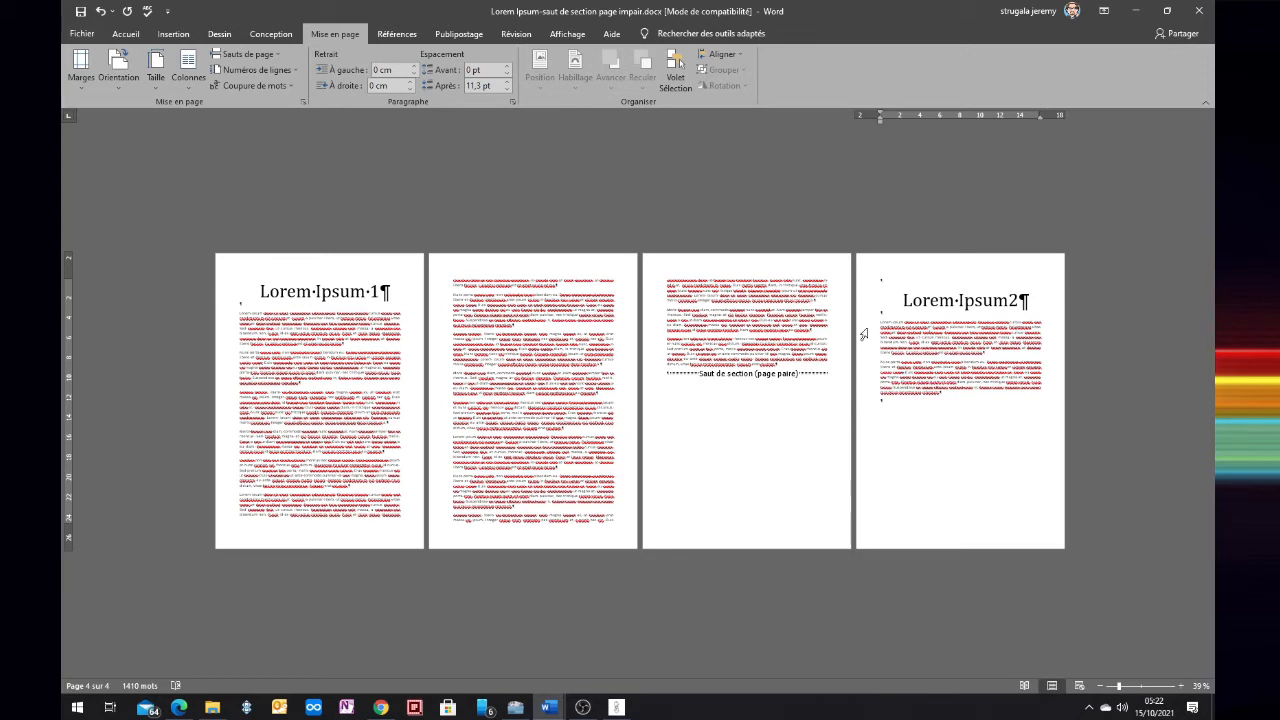
Add an empty paragraph before the even-page section break and paste additional Lorem Ipsum paragraphs there.
left_click(800, 369)
key("Return")
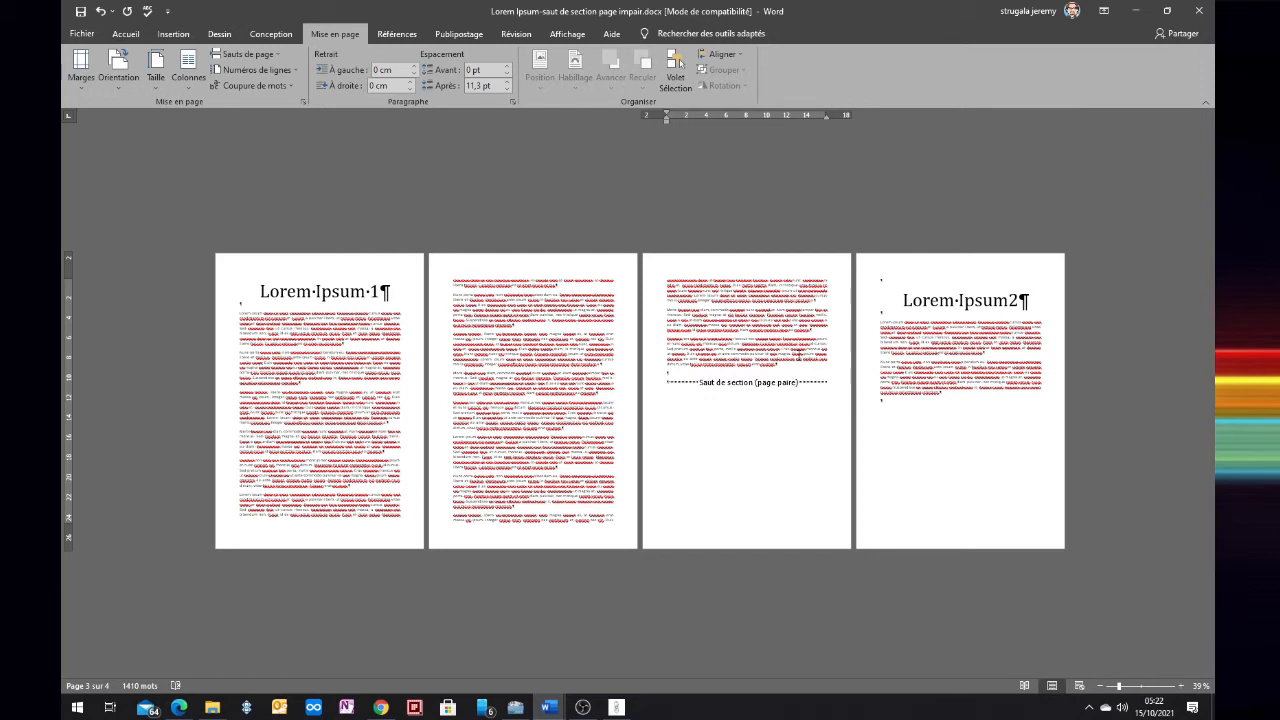
key("ctrl+z")
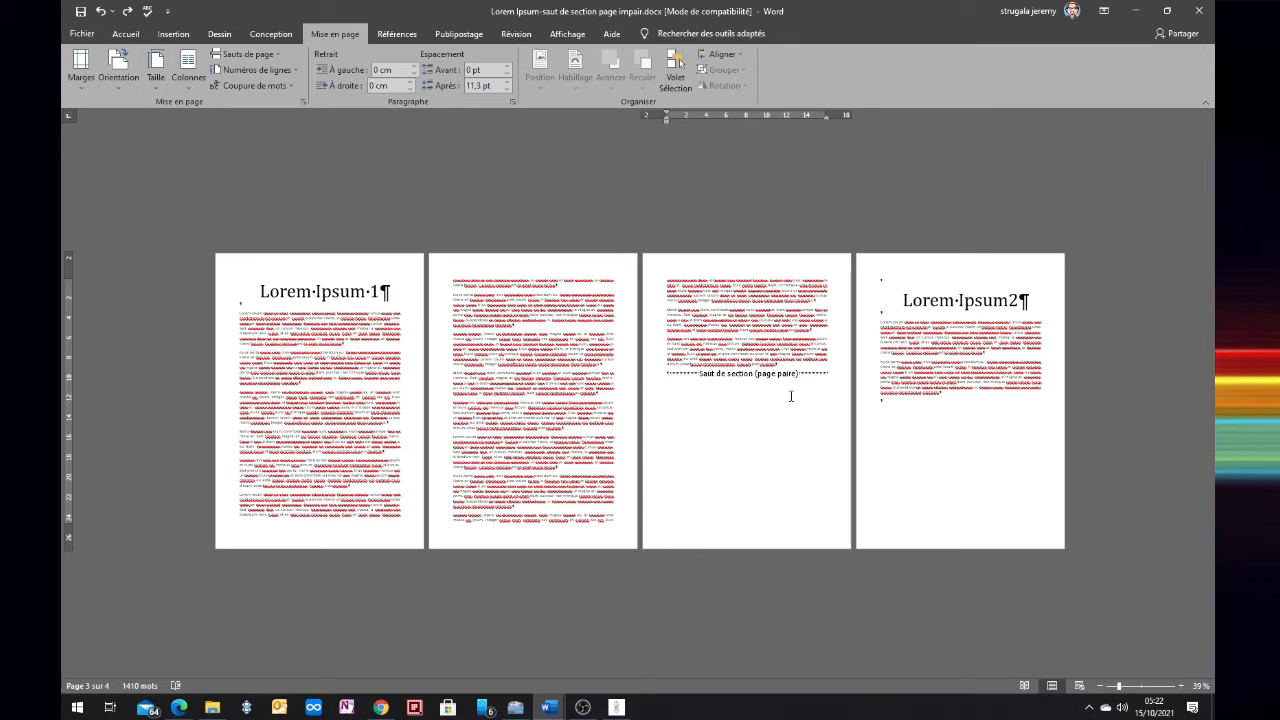
key("ctrl+y")
key("ctrl+v")
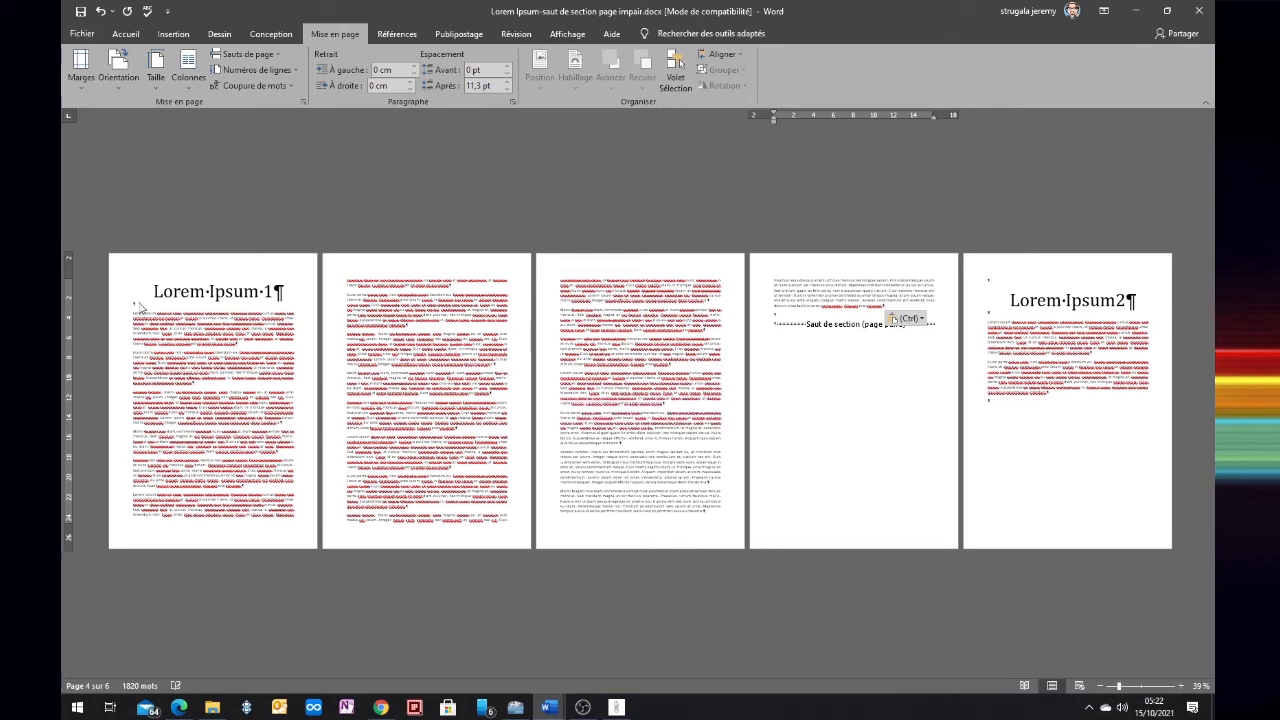
Highlight text on each page in turn to examine where the even-page section break places the "Lorem Ipsum2" chapter.
triple_click(207, 358)
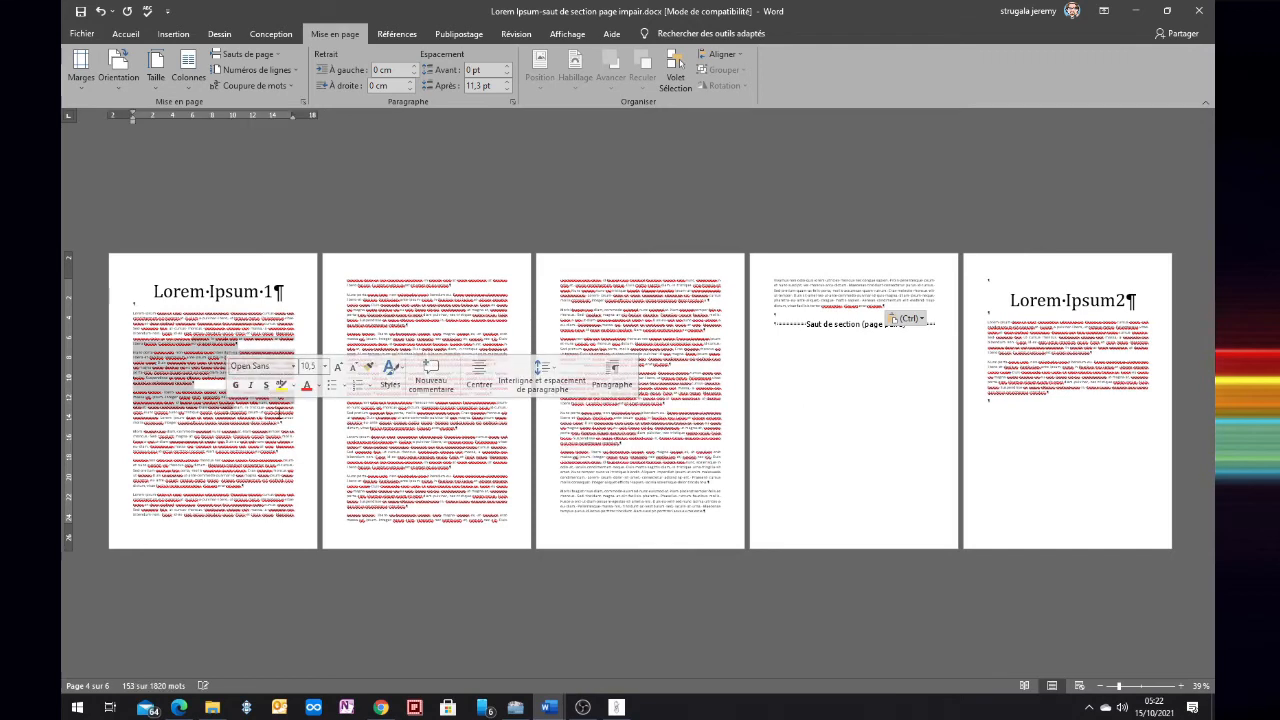
left_click_drag(384, 339, 456, 413)
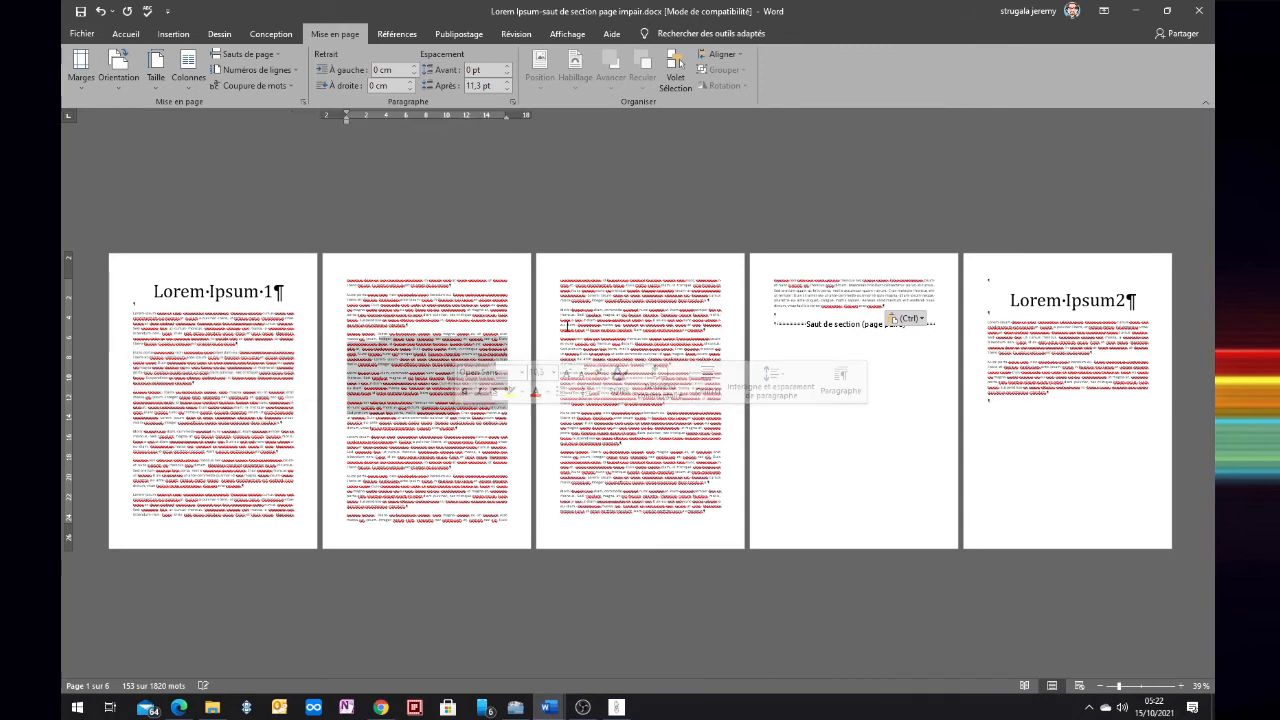
left_click_drag(568, 327, 638, 405)
left_click_drag(797, 298, 818, 338)
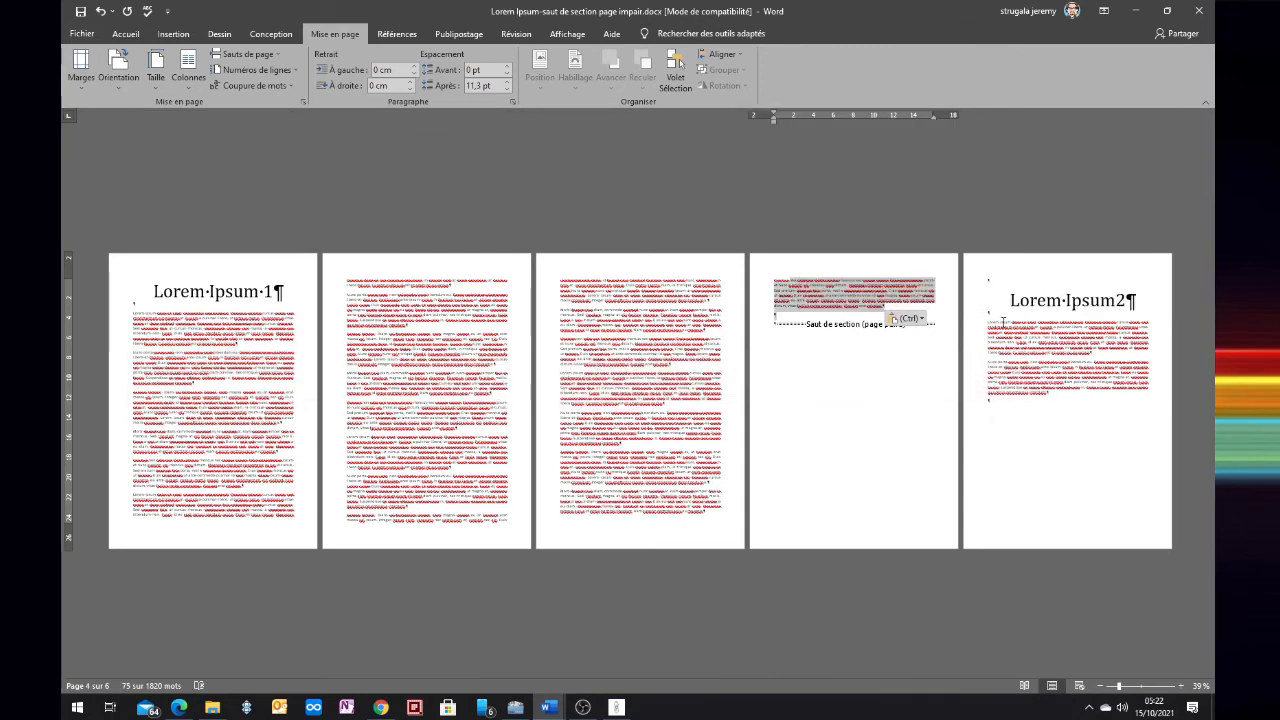
left_click_drag(1003, 323, 1048, 394)
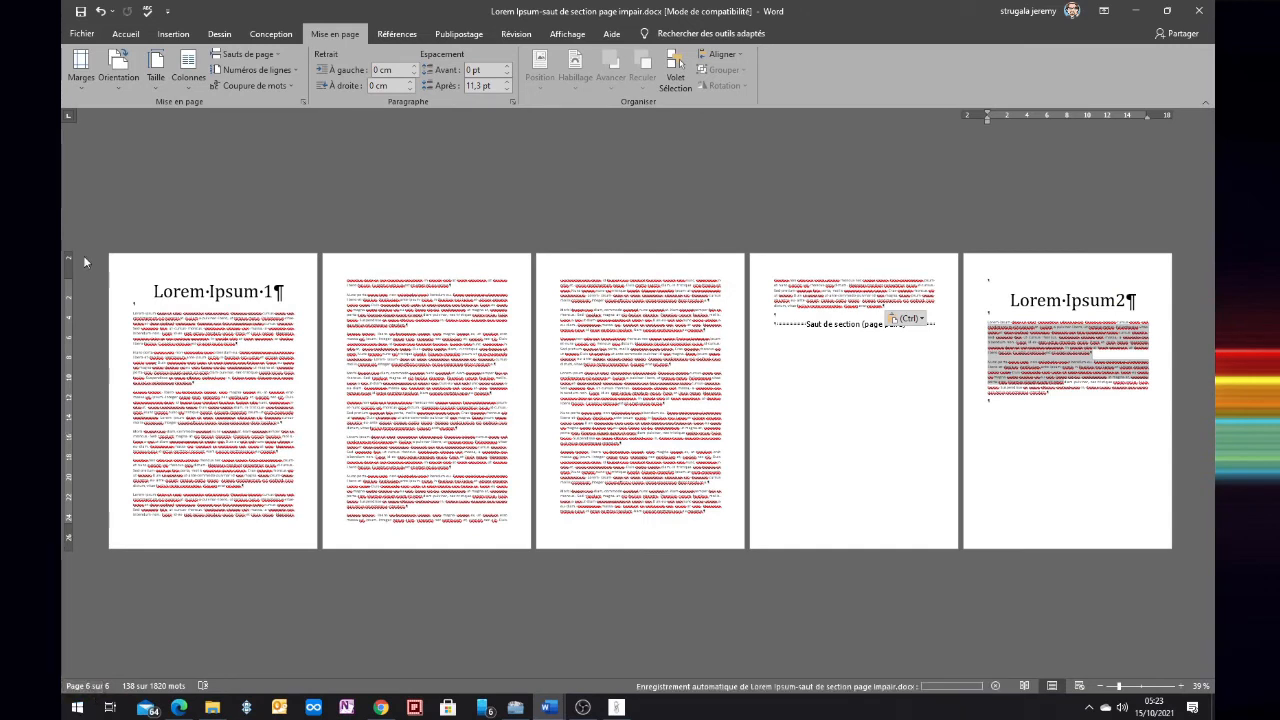
Print the whole document to the PDF_CREATOR 1.5 printer.
left_click(84, 34)
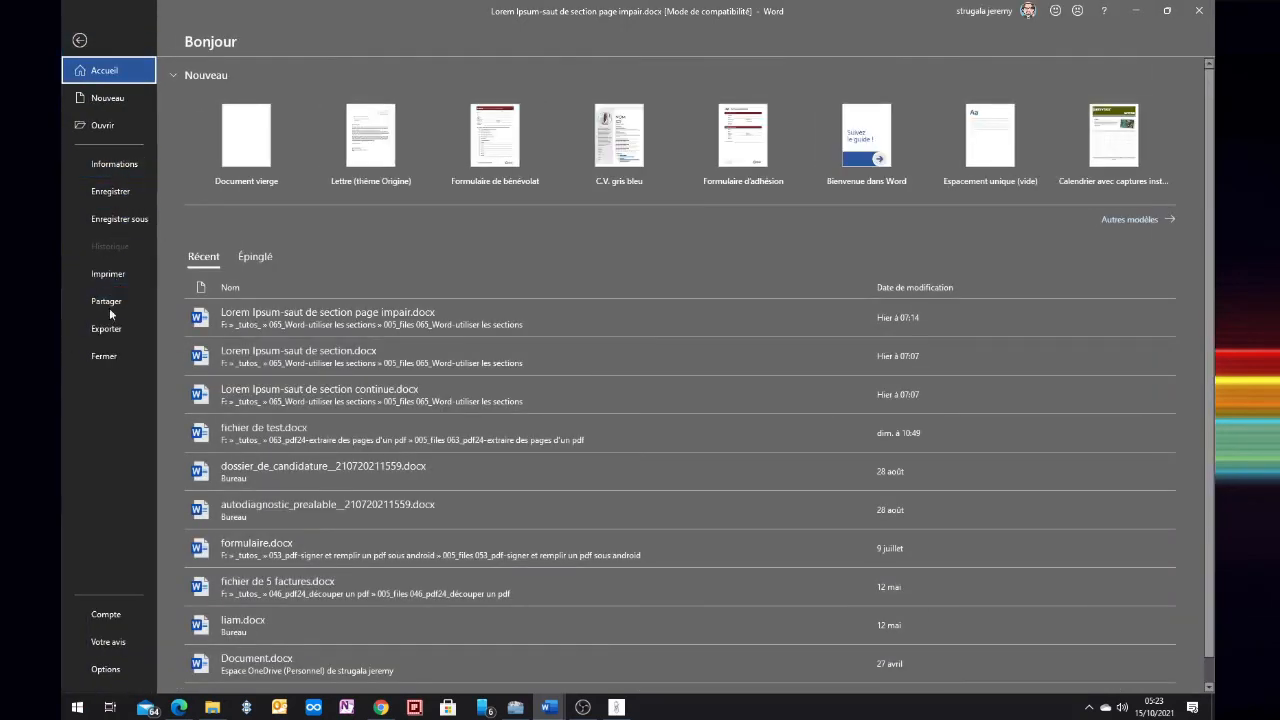
left_click(127, 282)
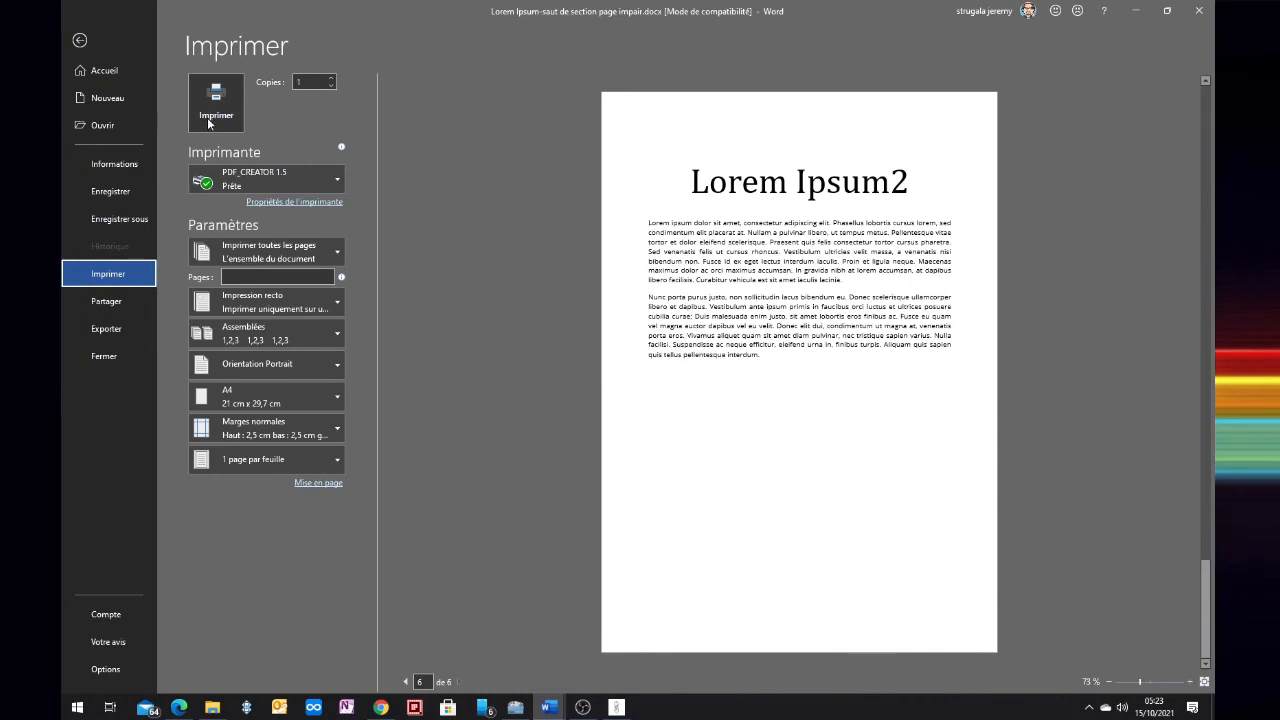
left_click(210, 121)
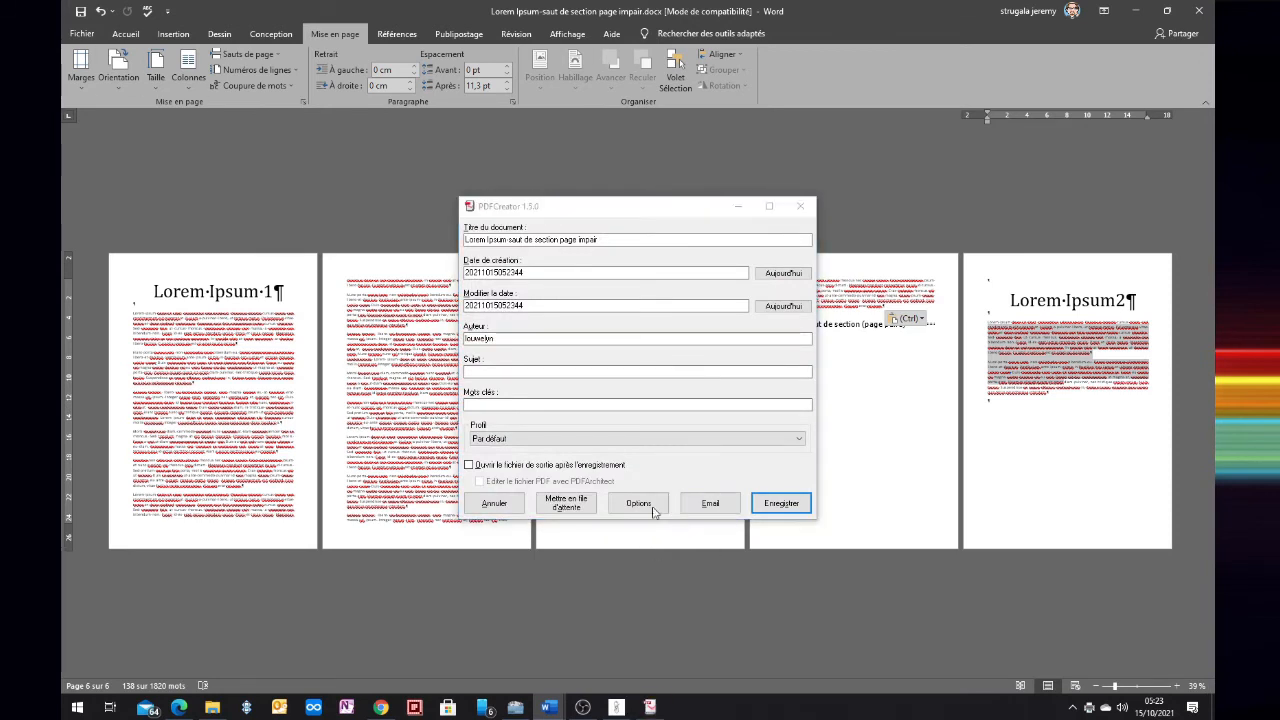
left_click(768, 508)
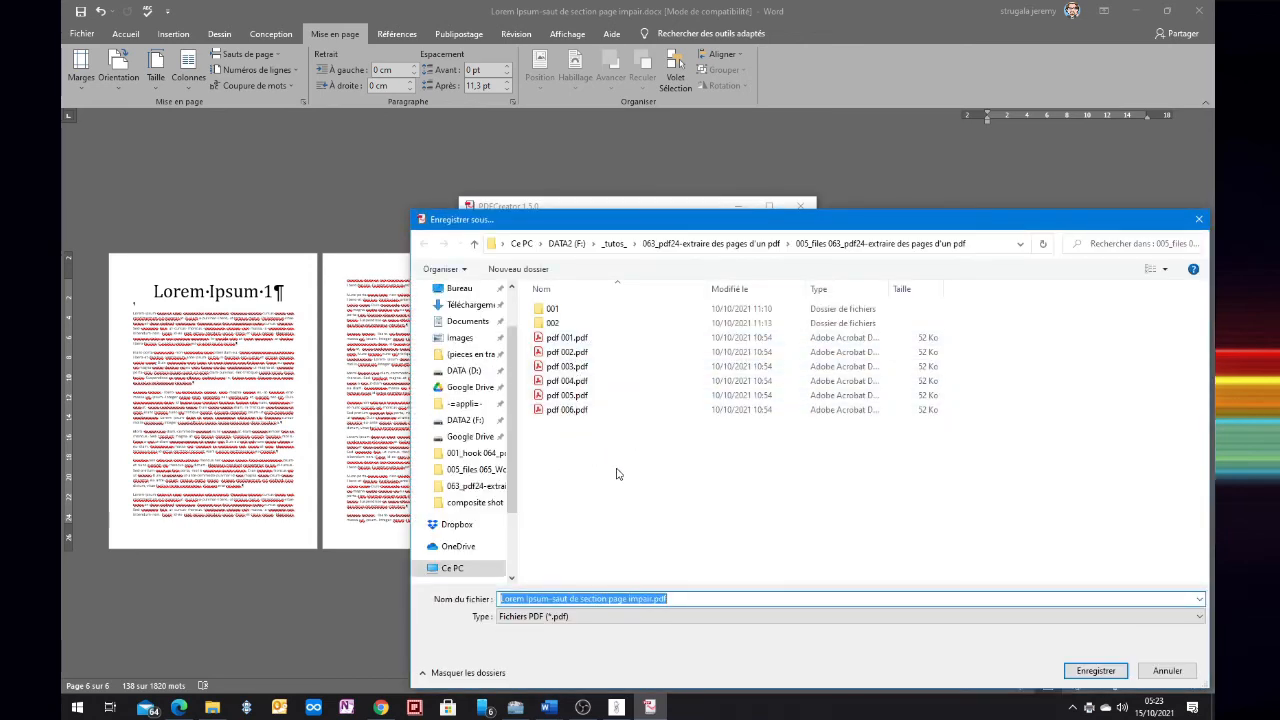
left_click_drag(720, 230, 545, 226)
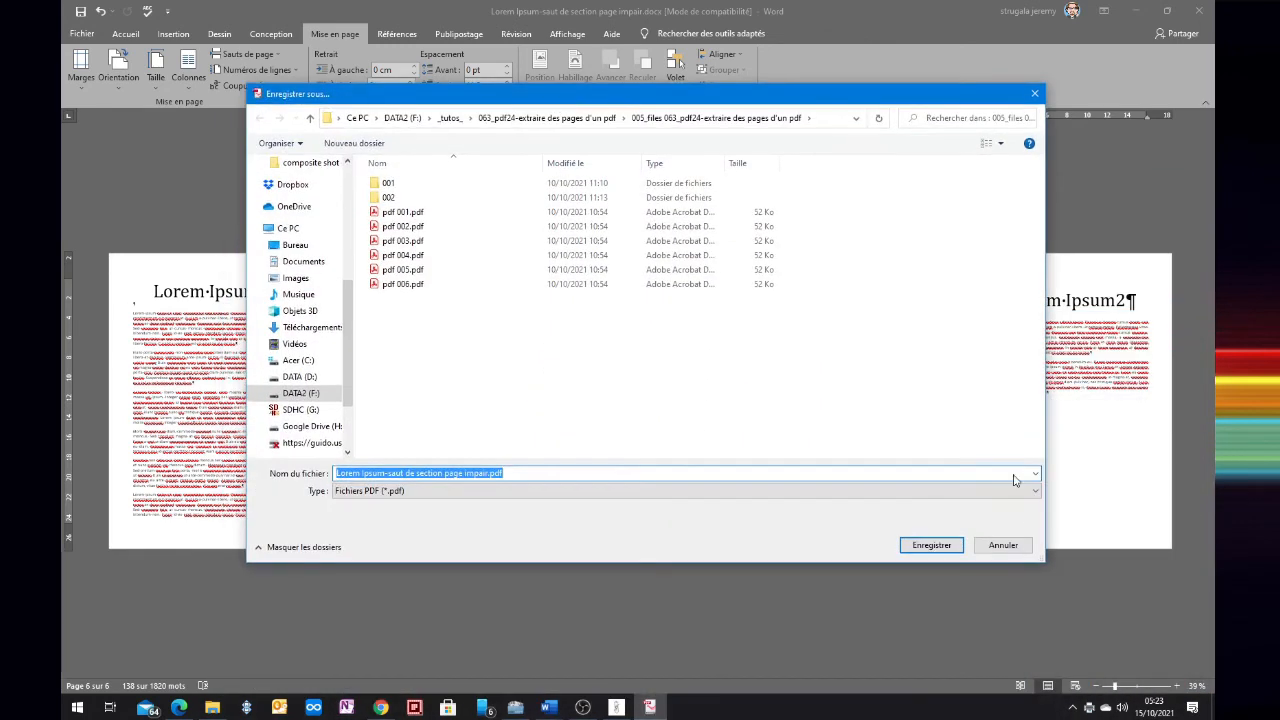
left_click(1003, 545)
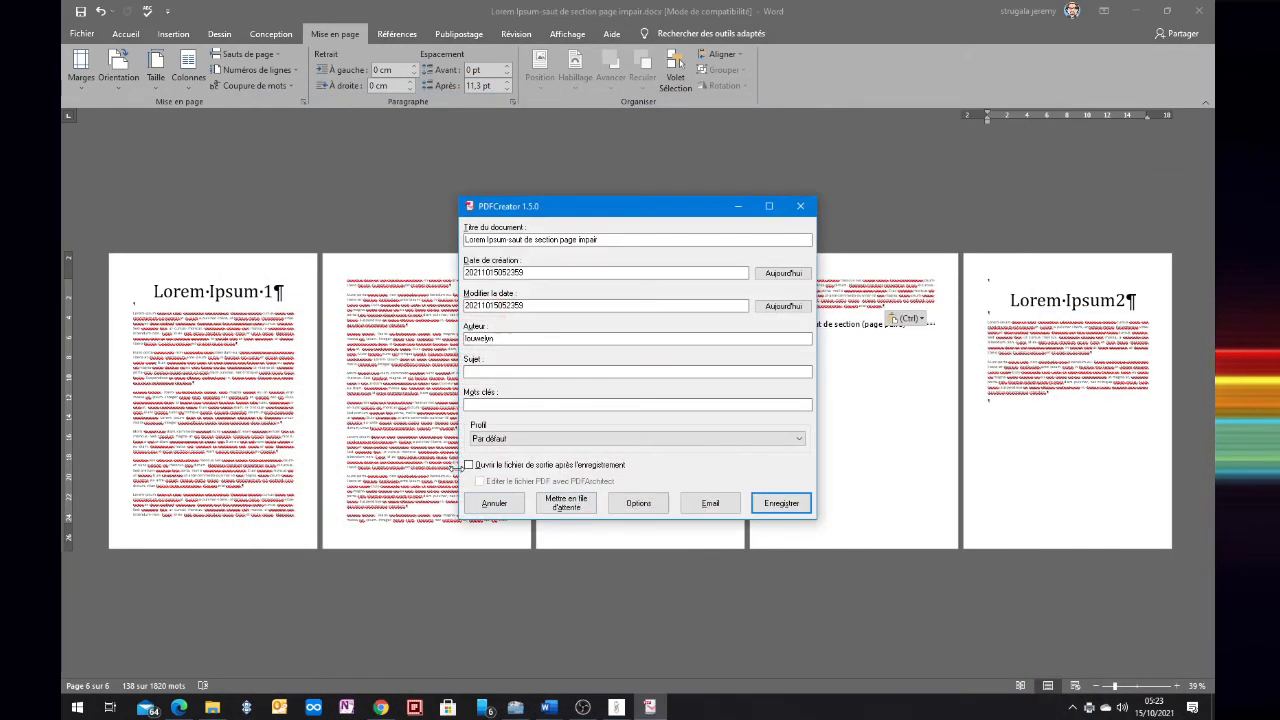
Enable opening the output file after saving, and save the print job as "Lorem Ipsum-saut de section page impair.pdf".
left_click(487, 466)
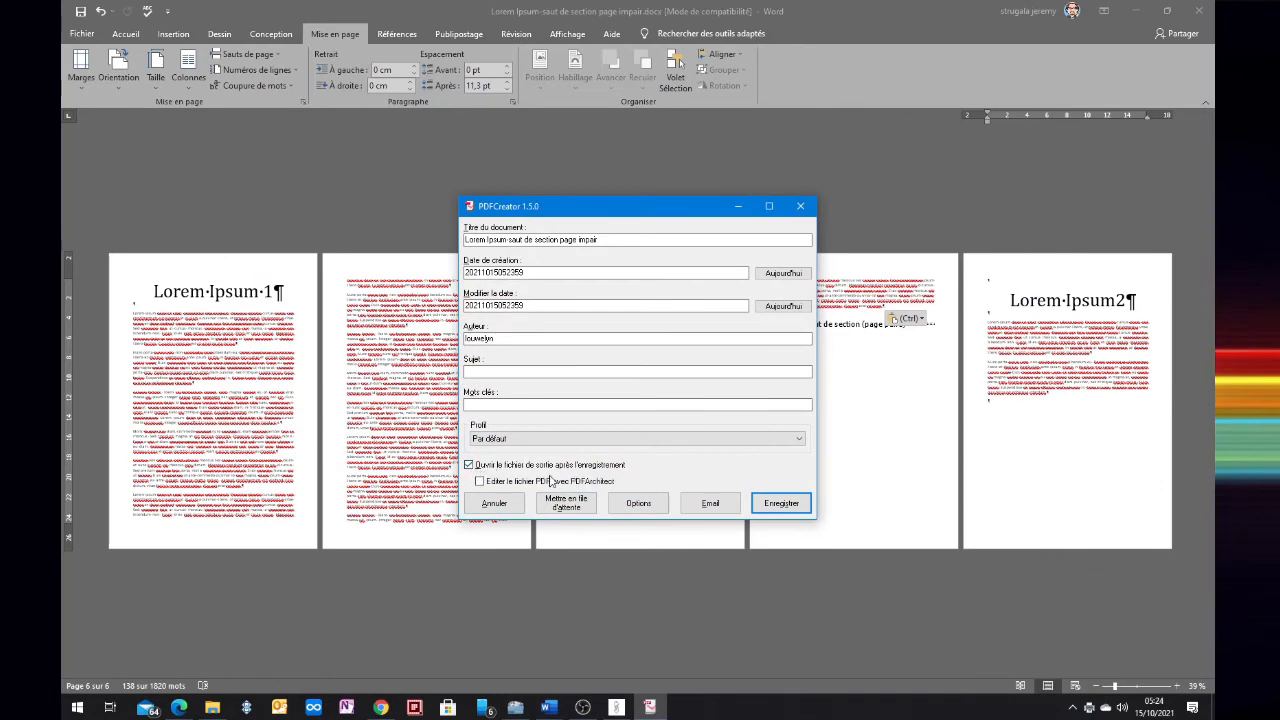
left_click(782, 504)
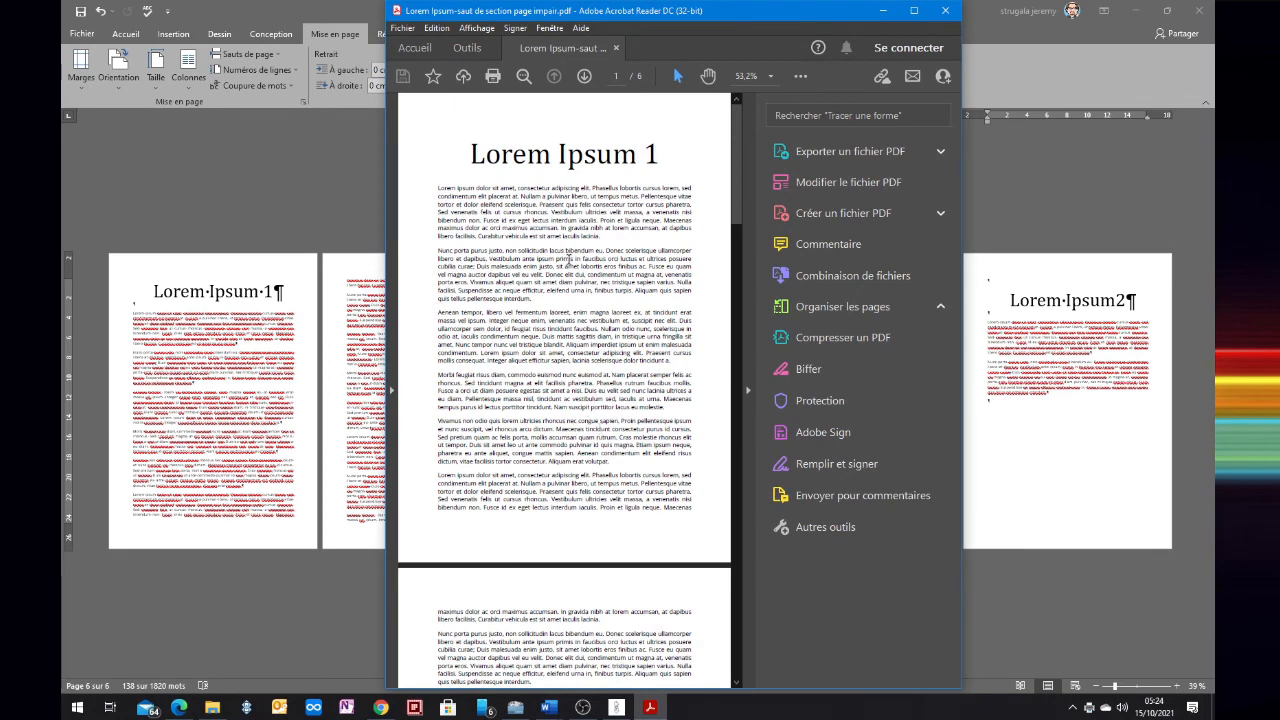
Examine the PDF page by page through to the end to check on which page the "Lorem Ipsum2" chapter starts.
scroll(564, 256, "down", 8)
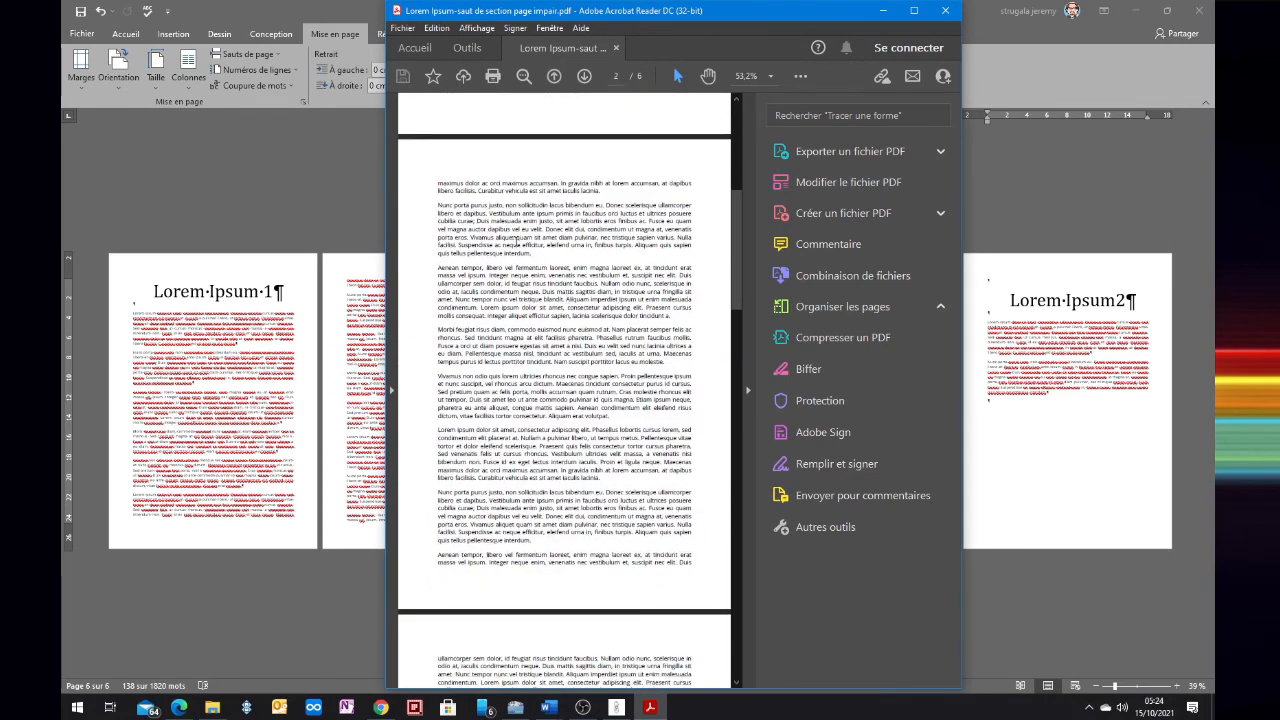
left_click_drag(516, 241, 574, 309)
scroll(580, 330, "down", 5)
scroll(575, 335, "down", 8)
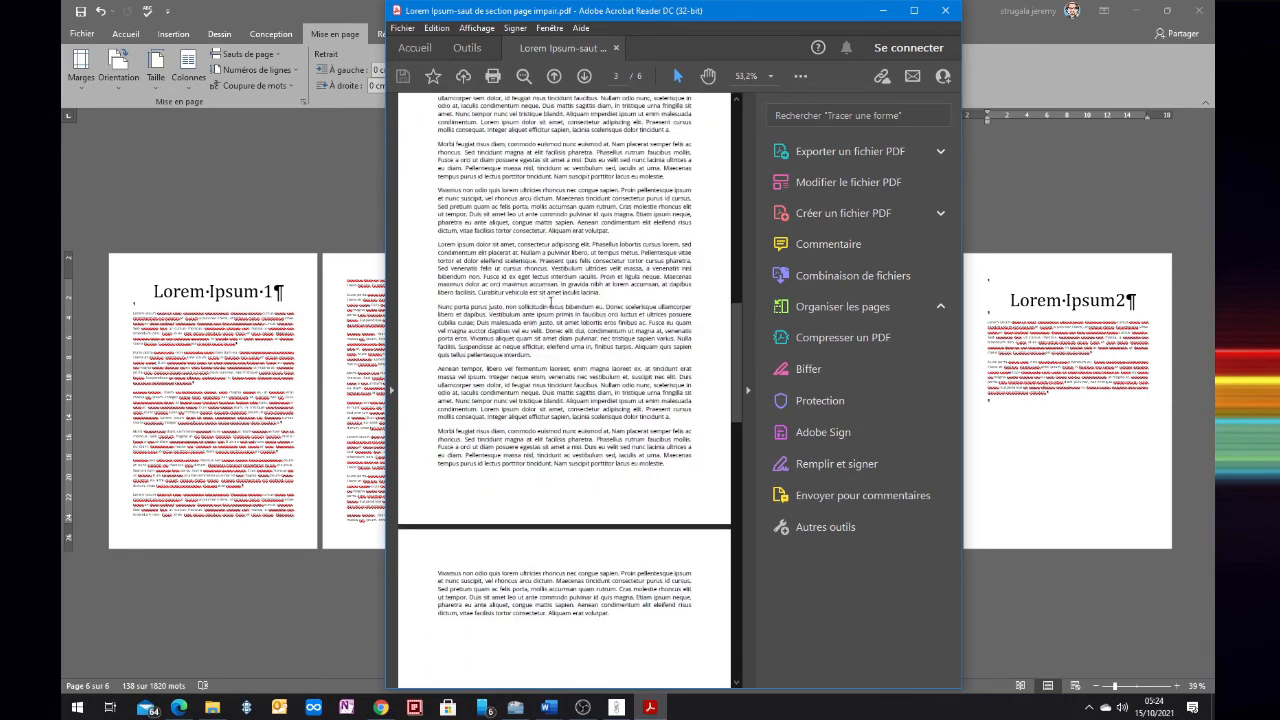
left_click_drag(487, 222, 611, 339)
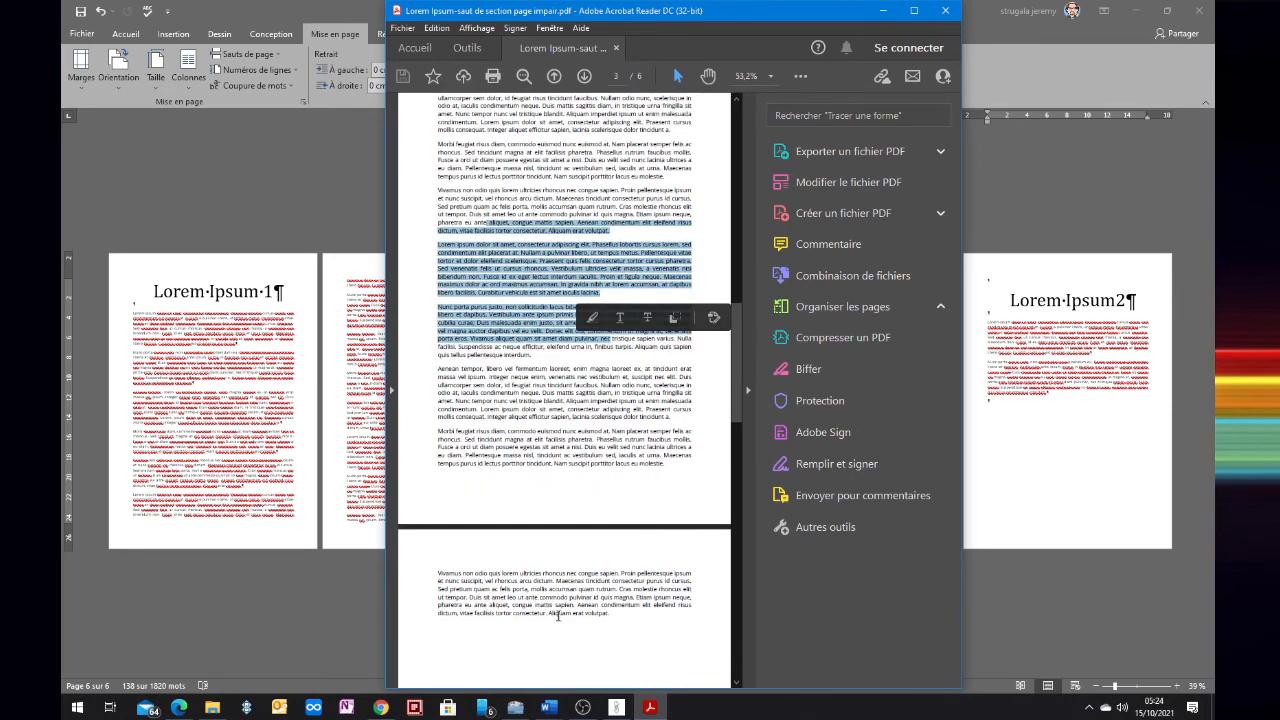
left_click_drag(533, 581, 573, 605)
scroll(478, 438, "down", 12)
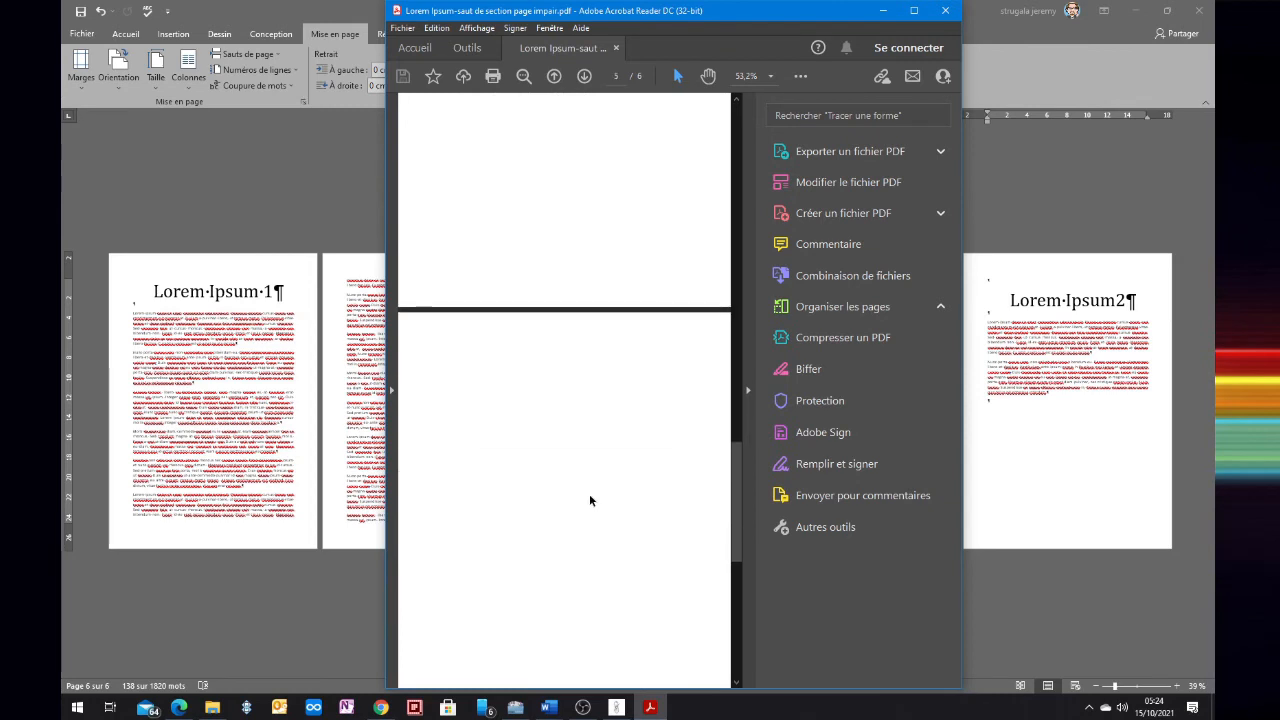
scroll(590, 501, "down", 4)
scroll(515, 375, "down", 5)
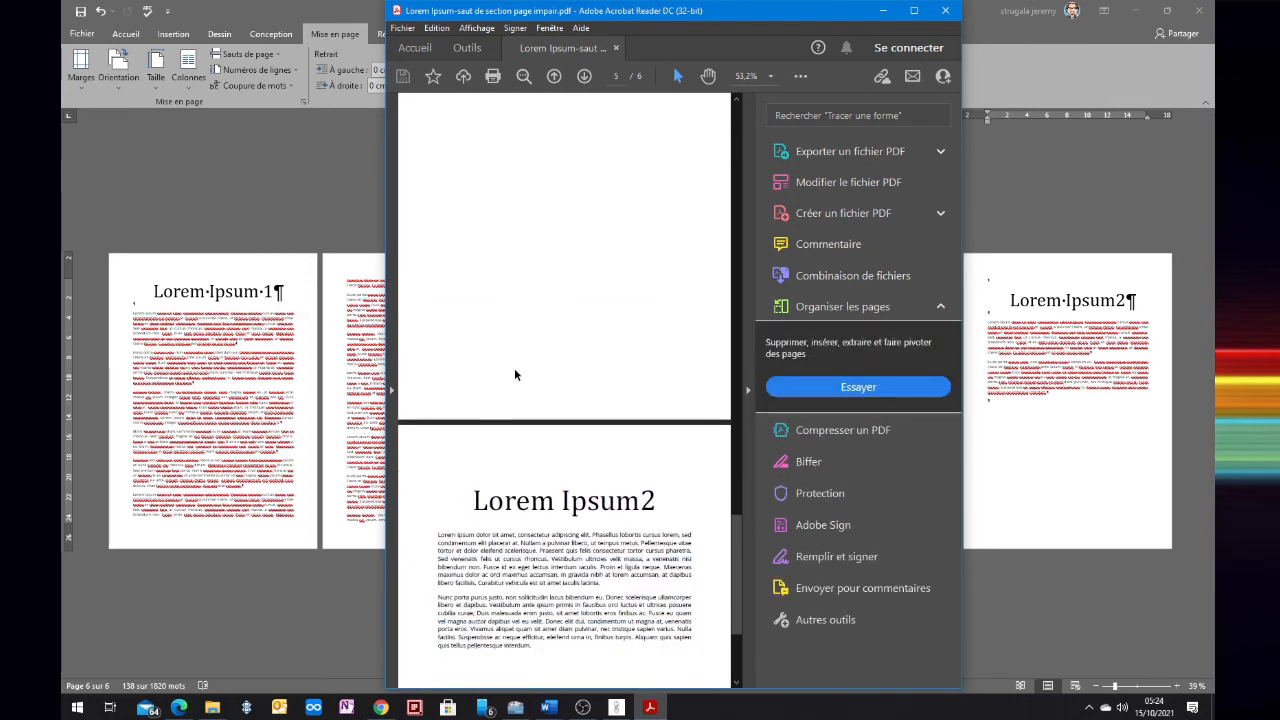
scroll(515, 375, "down", 3)
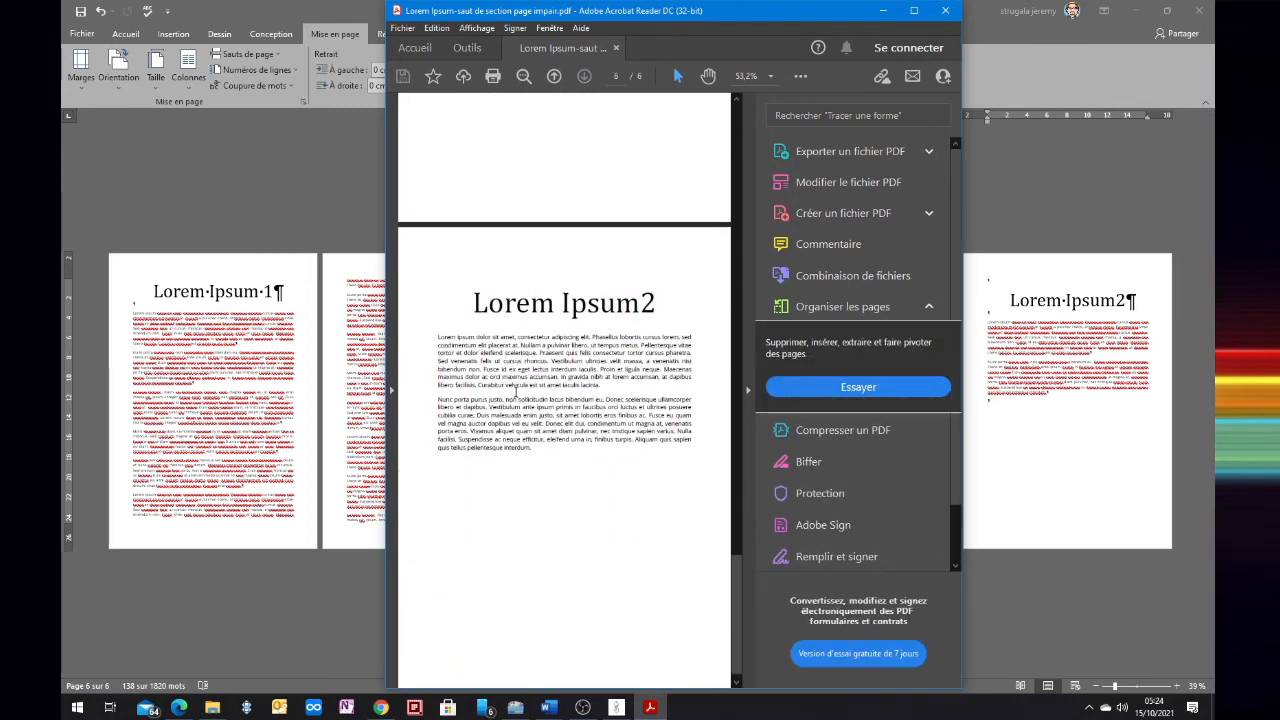